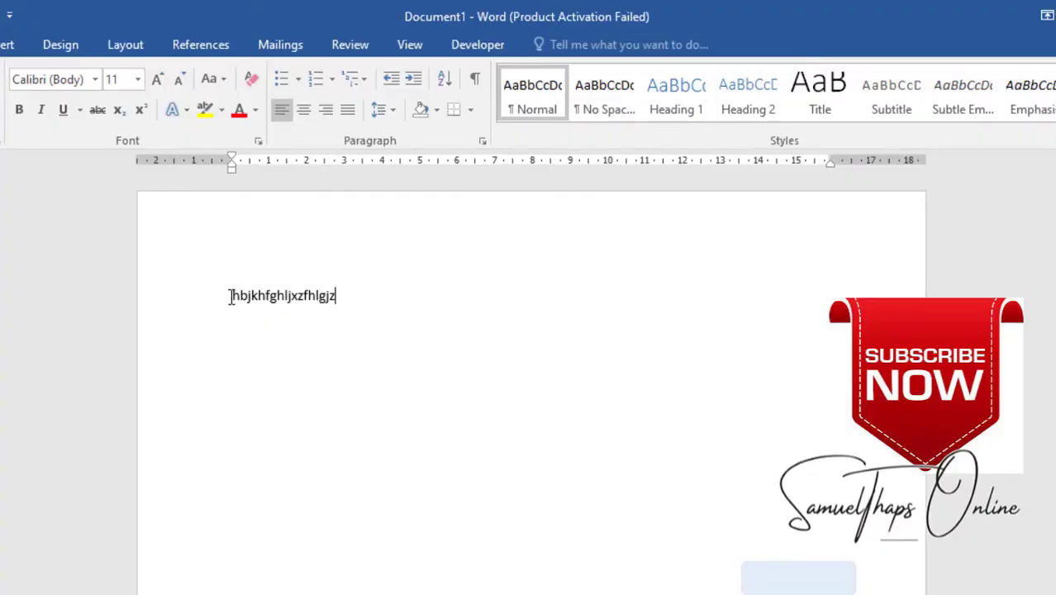
Format the typed line of text in bold Lucida Handwriting at size 28
drag(231, 298, 339, 311)
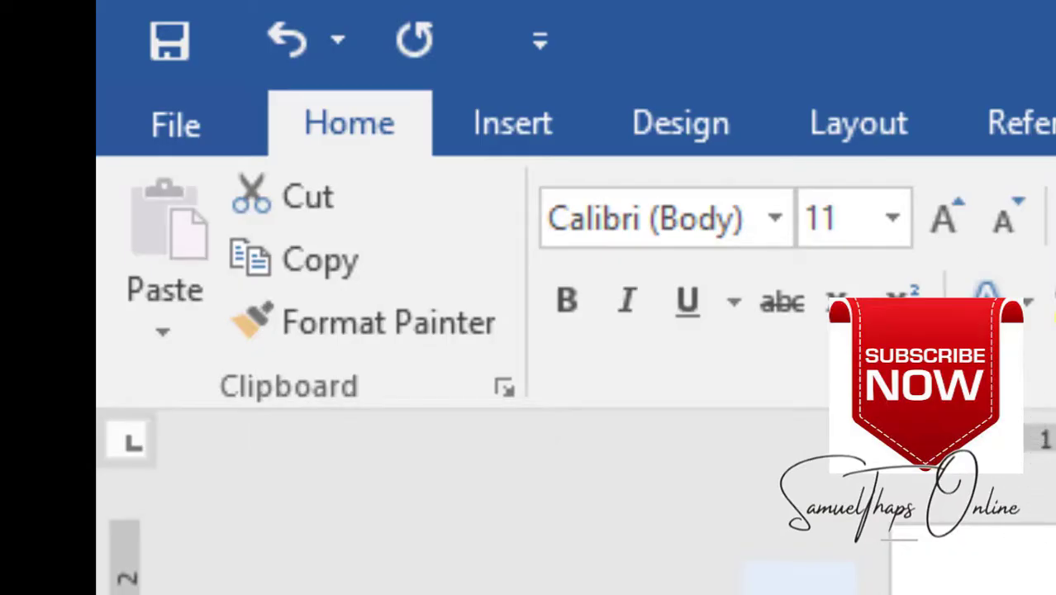
click(778, 219)
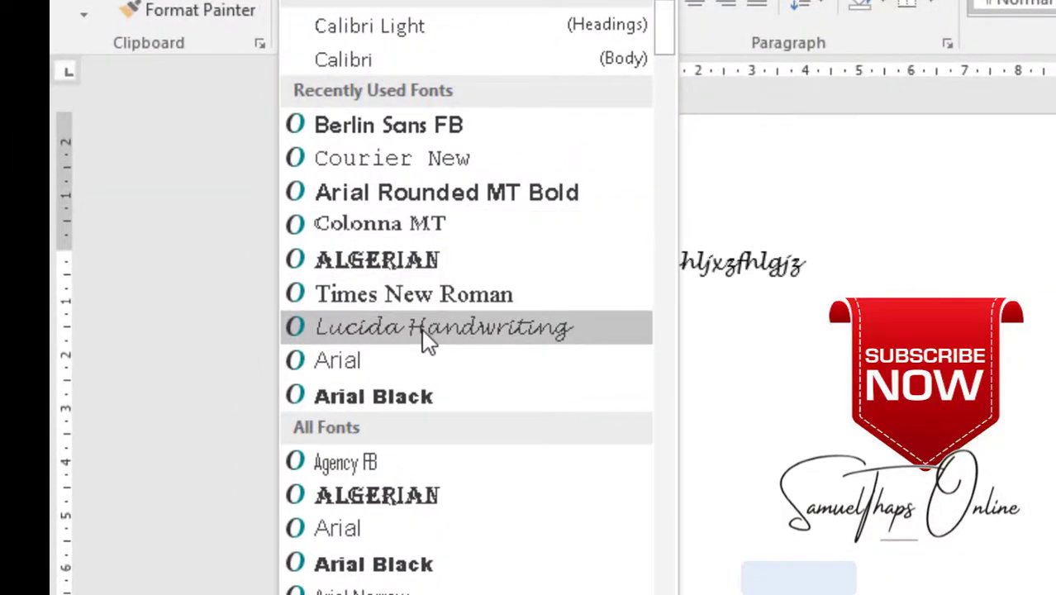
click(420, 328)
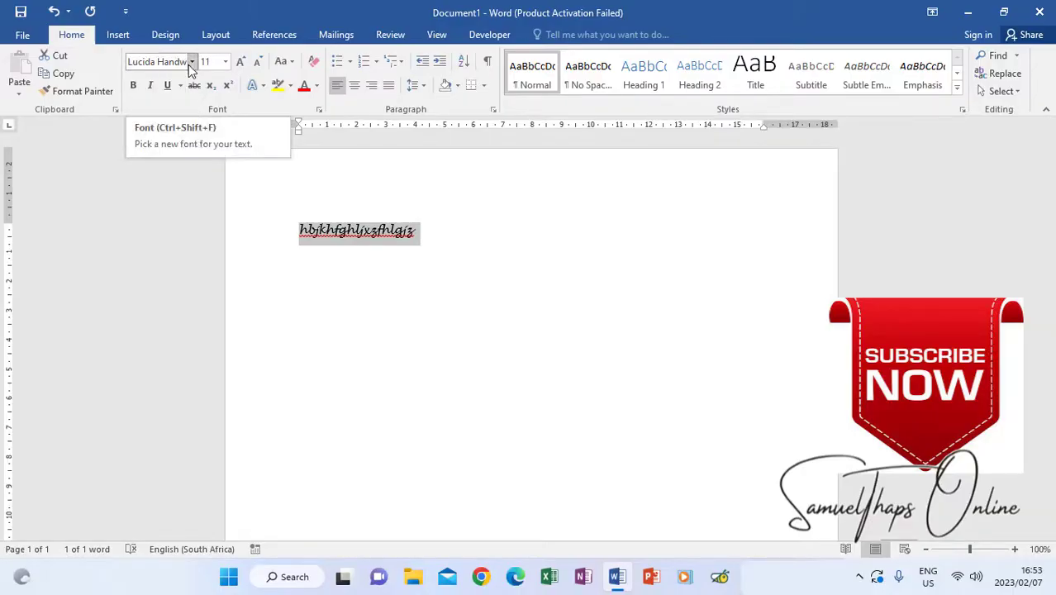
click(225, 63)
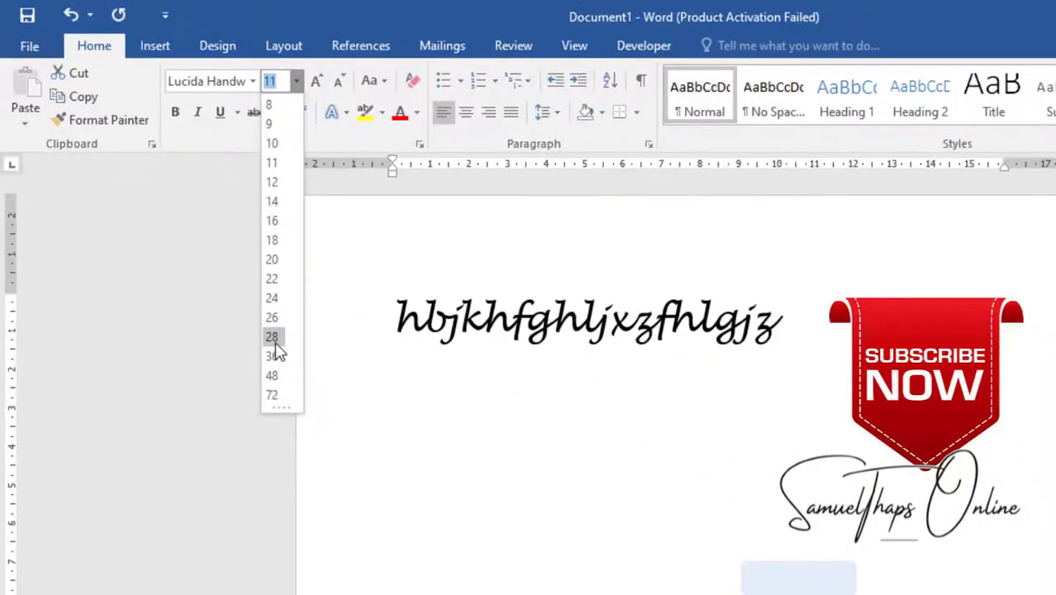
click(350, 431)
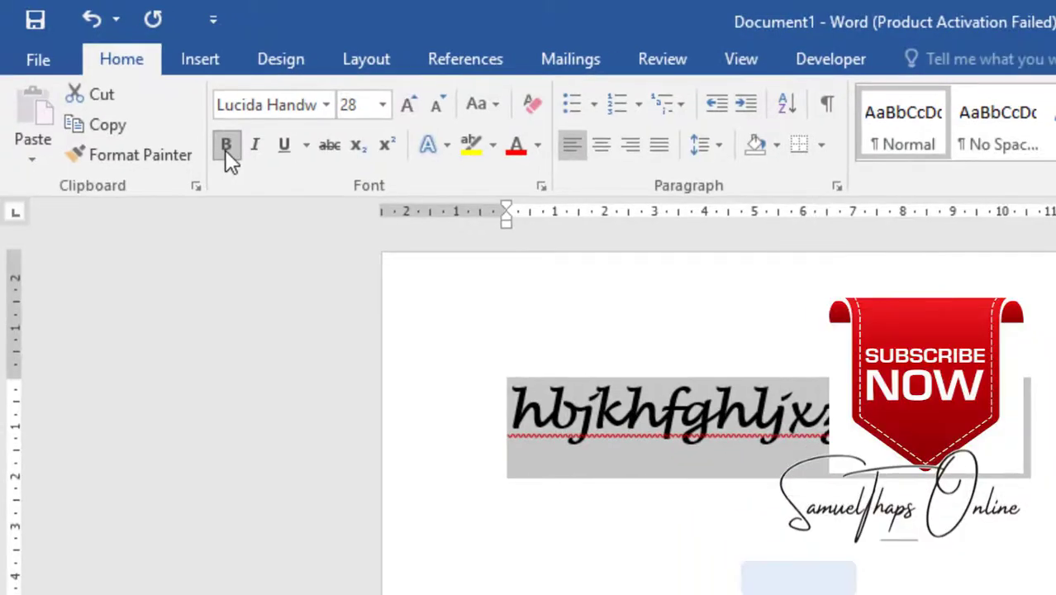
Underline the selected text, trying the double style and settling on the wavy underline
click(284, 147)
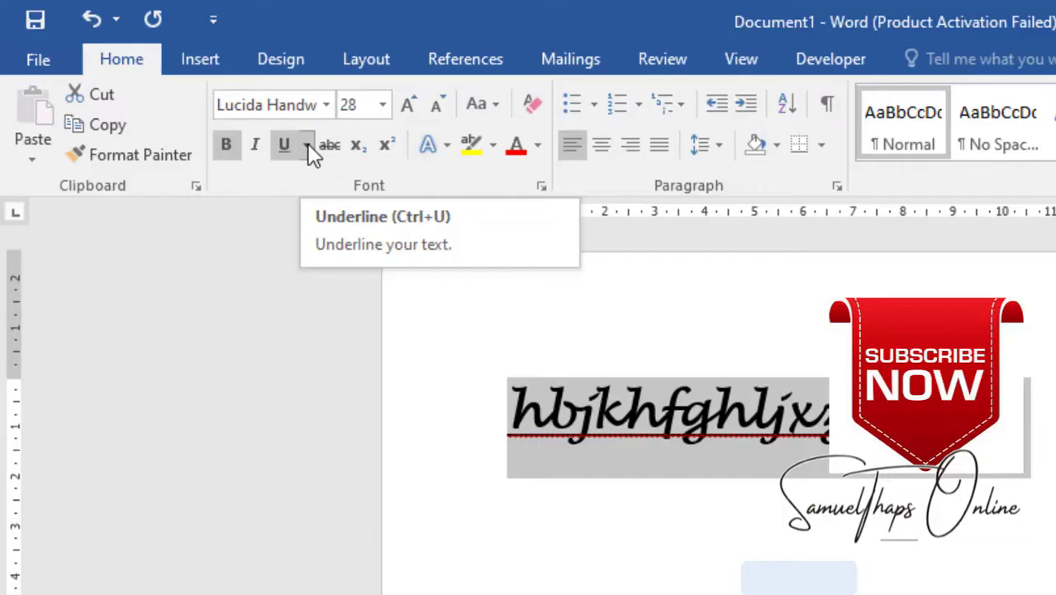
click(307, 152)
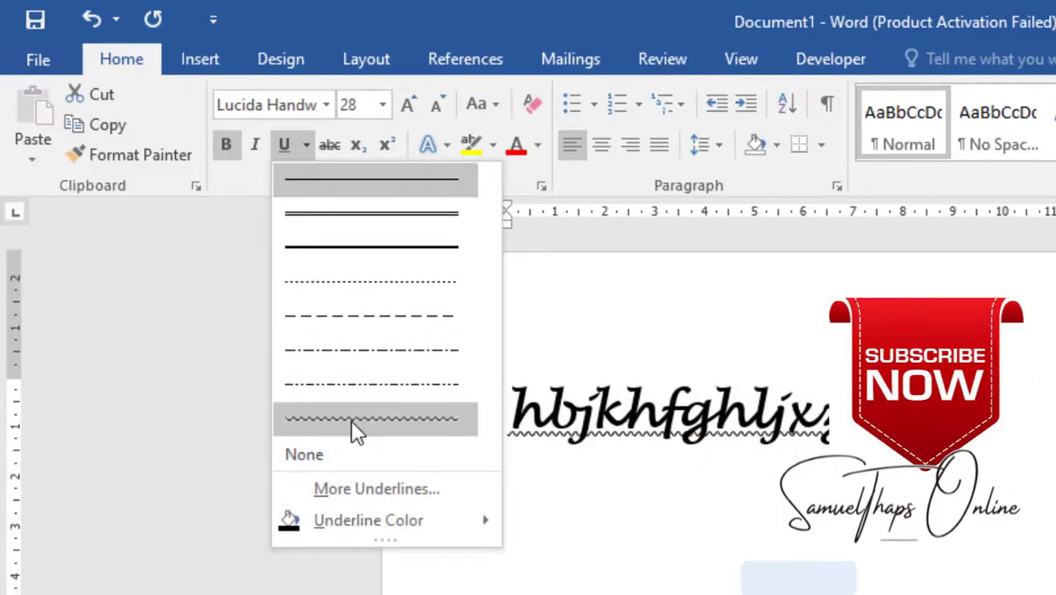
click(384, 217)
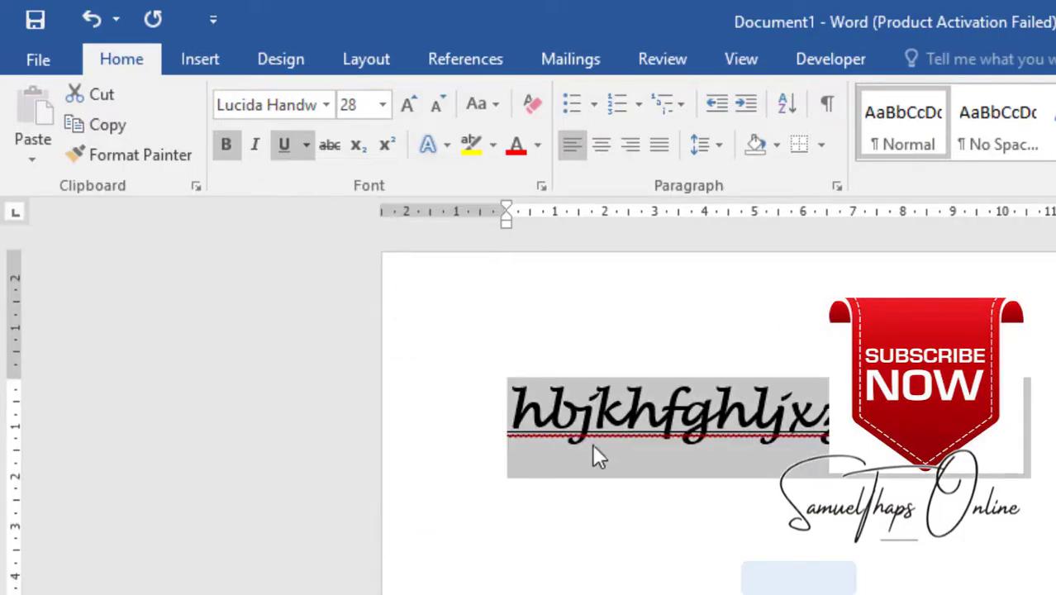
click(309, 147)
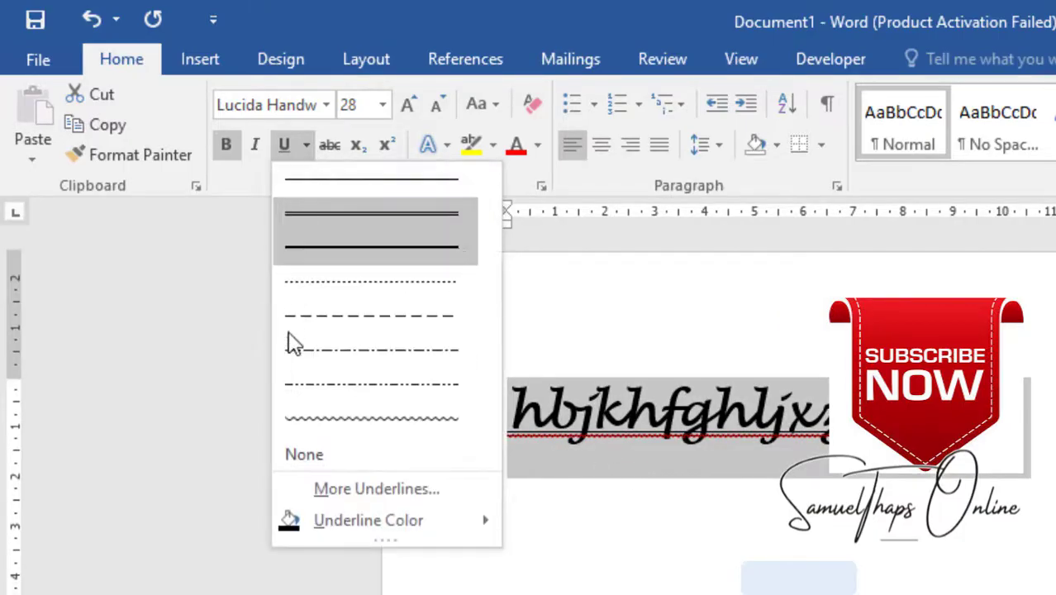
click(308, 417)
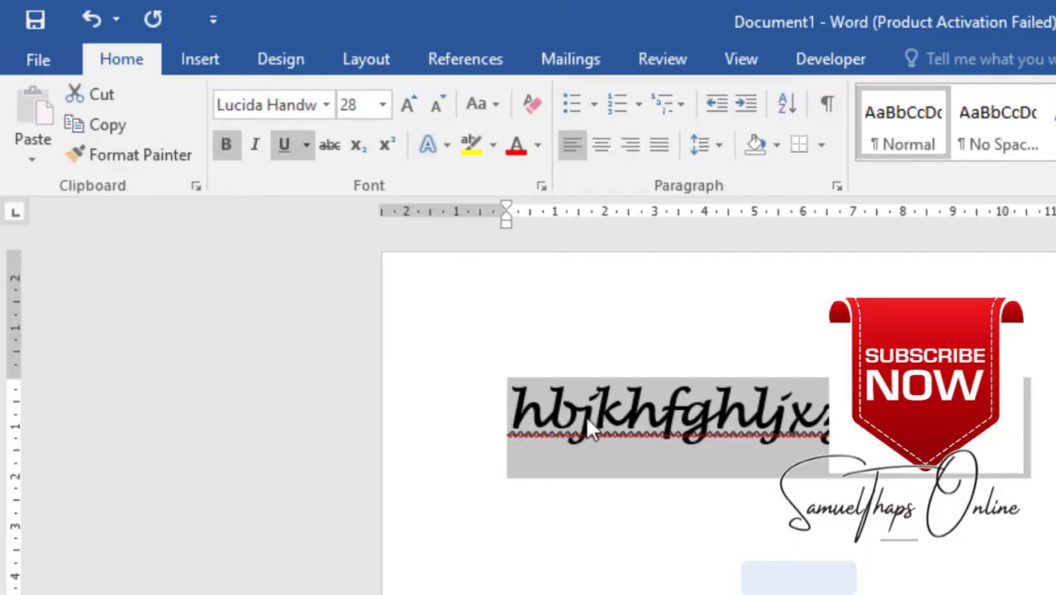
click(775, 439)
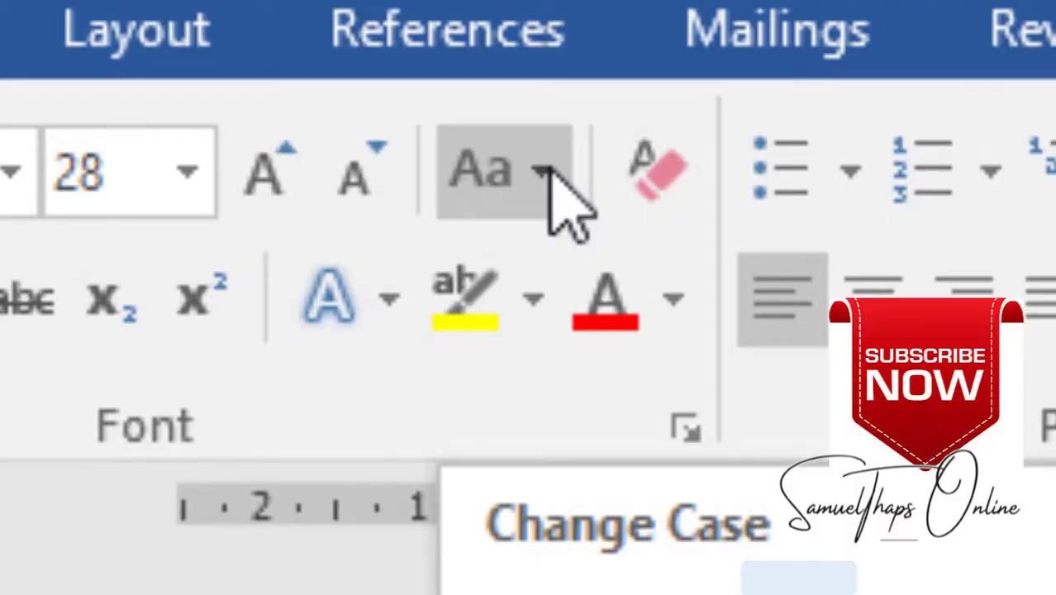
Change the selected text to uppercase and overwrite it with "Samuelthaps online"
click(544, 169)
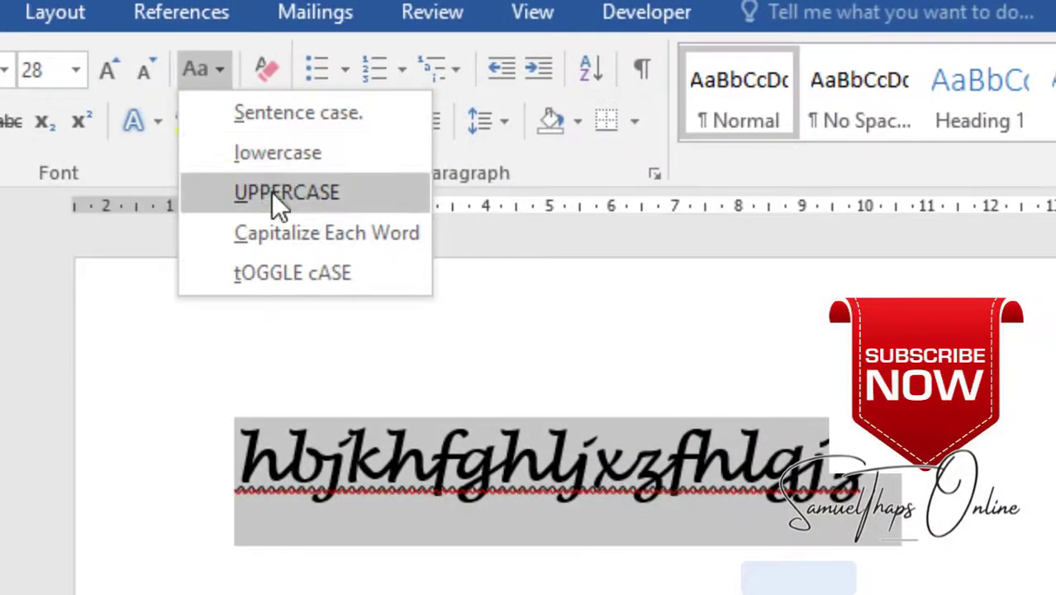
click(271, 194)
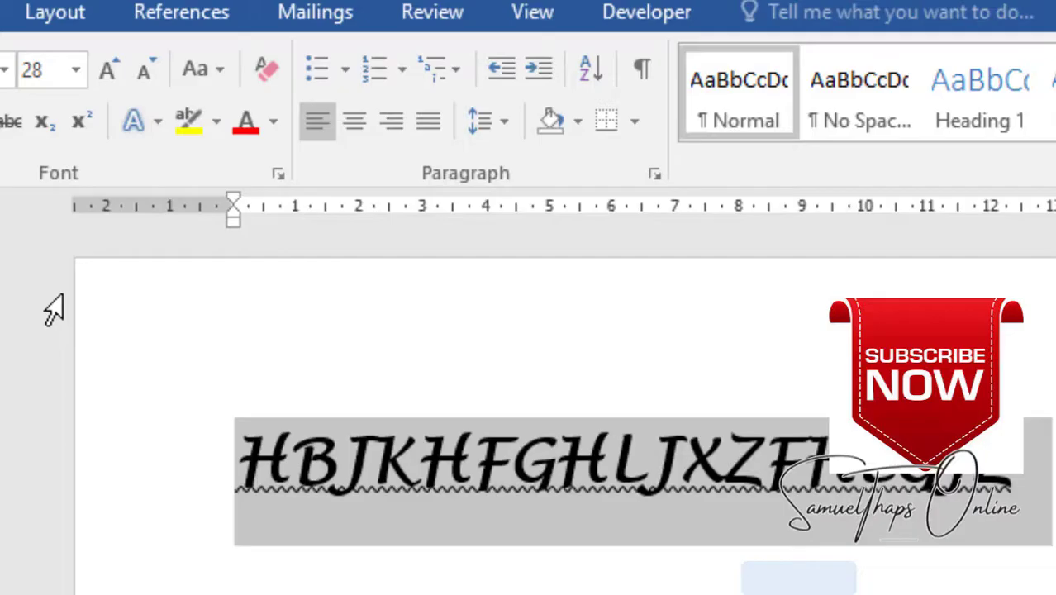
text(sa)
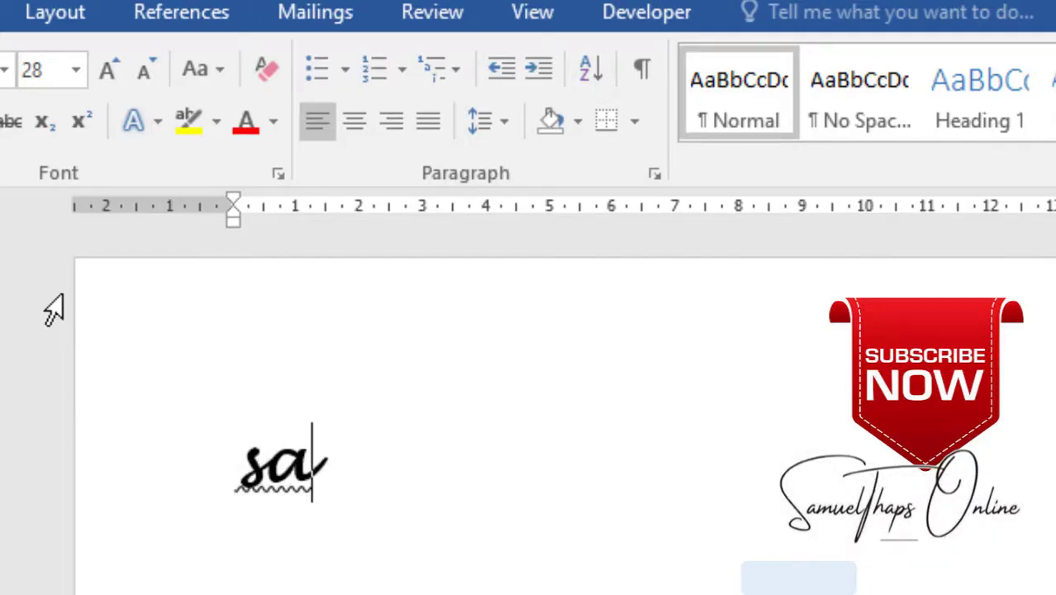
text(muel)
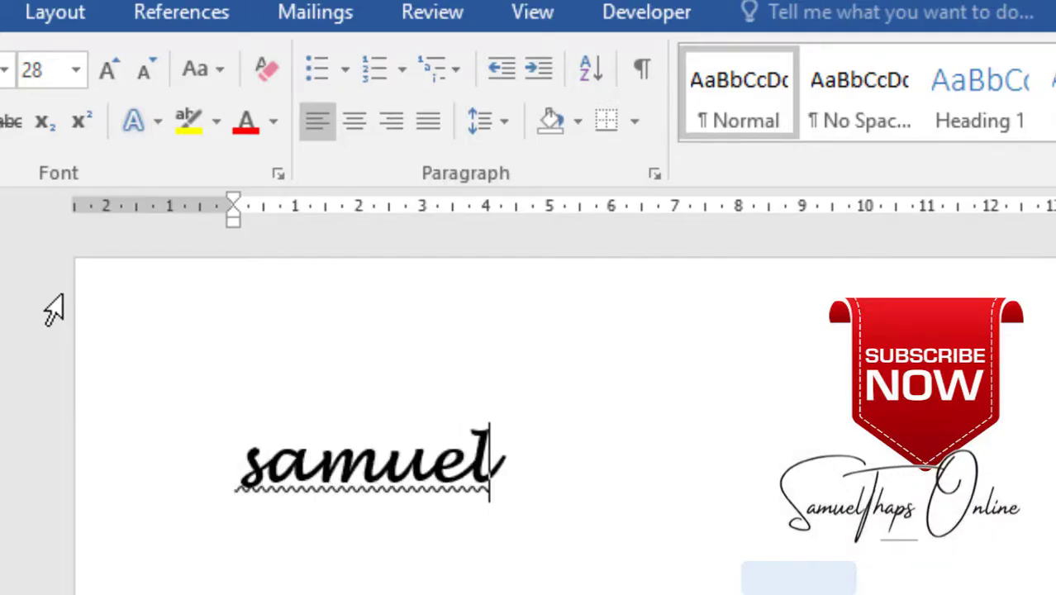
text(thaps online)
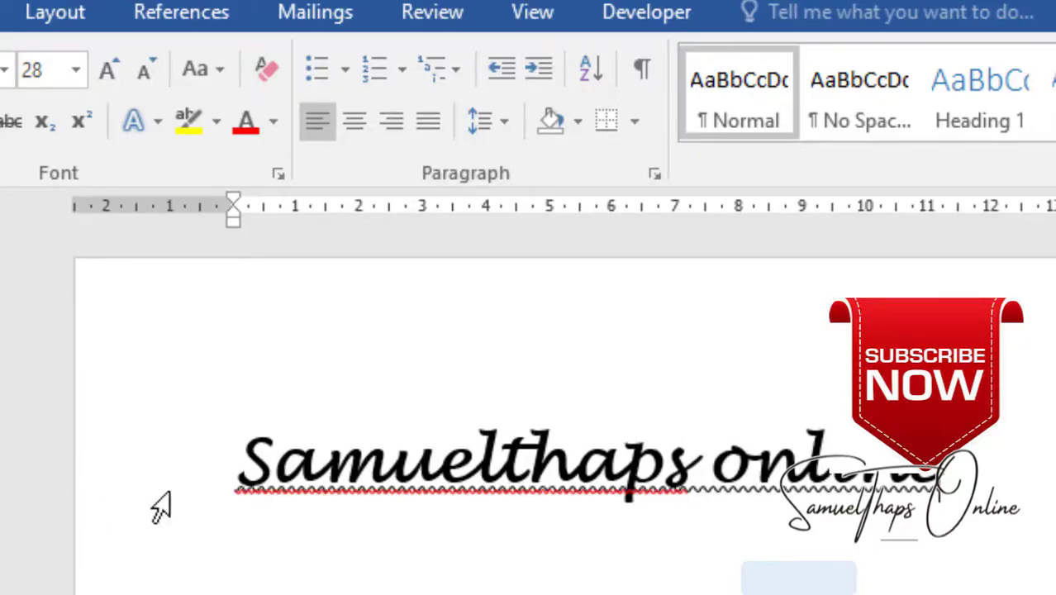
Change the font of the "Samuelthaps online" line to Courier New
drag(240, 467, 698, 467)
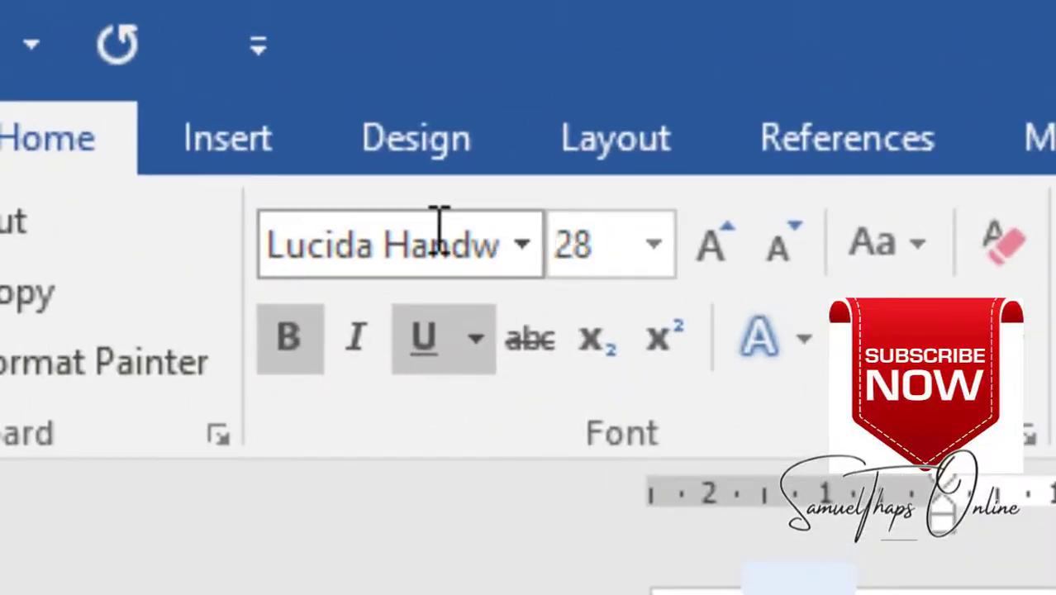
click(526, 247)
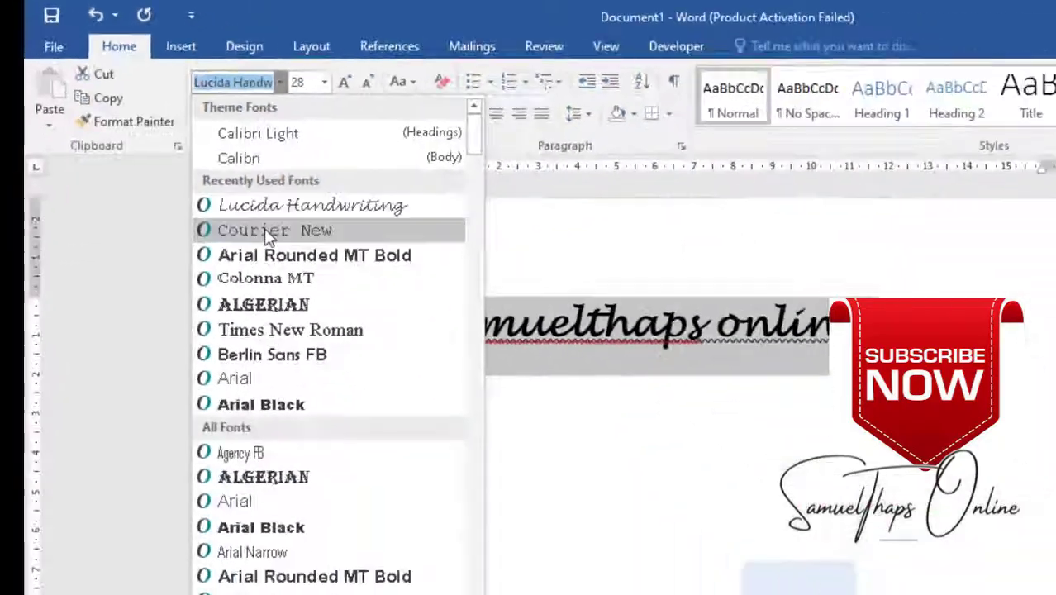
click(266, 231)
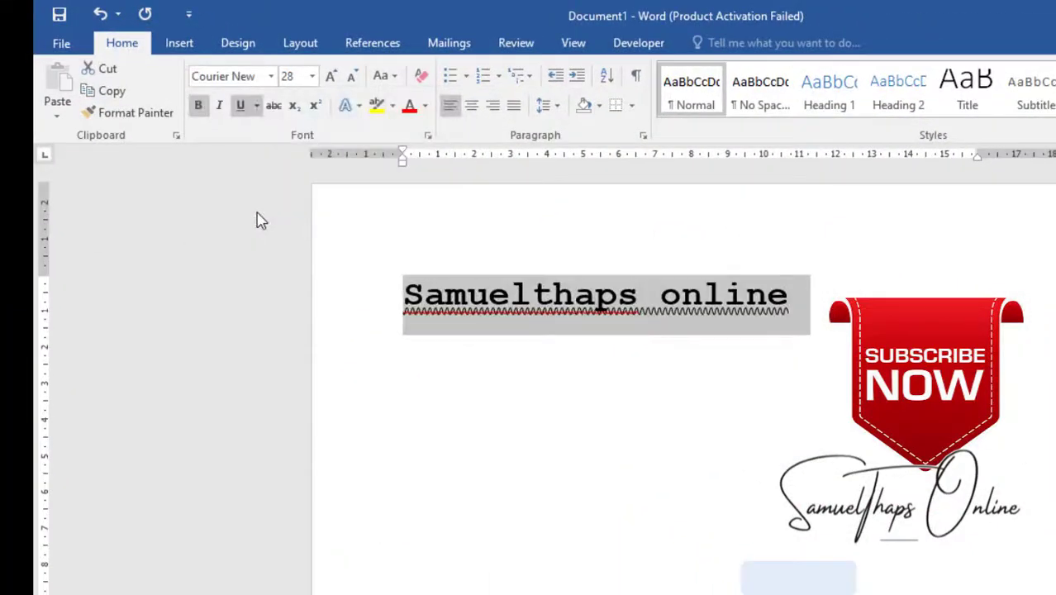
Convert the "Samuelthaps online" line to uppercase and set its font size to 36
click(393, 76)
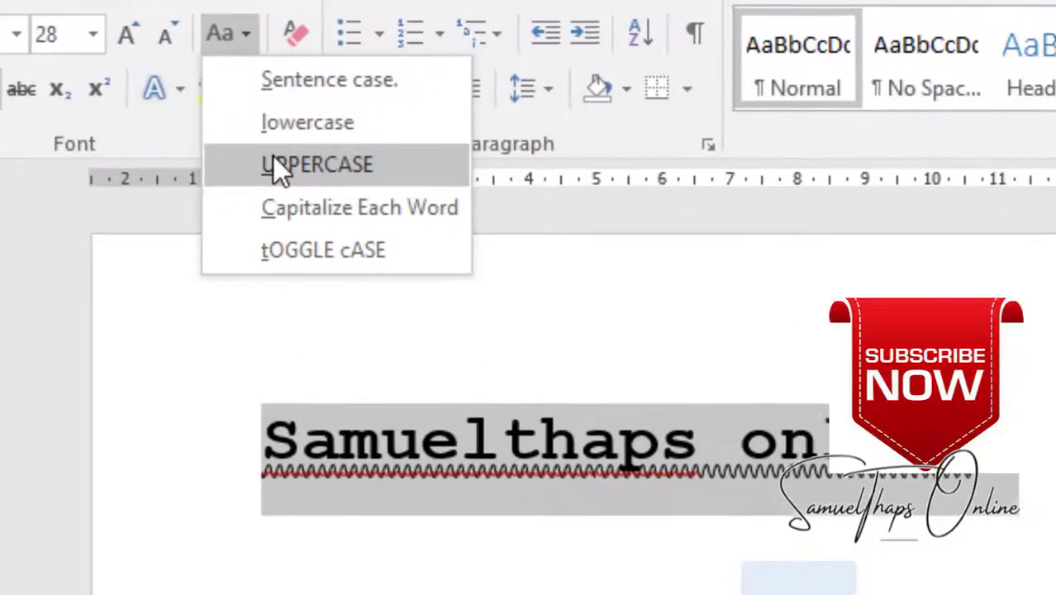
click(432, 146)
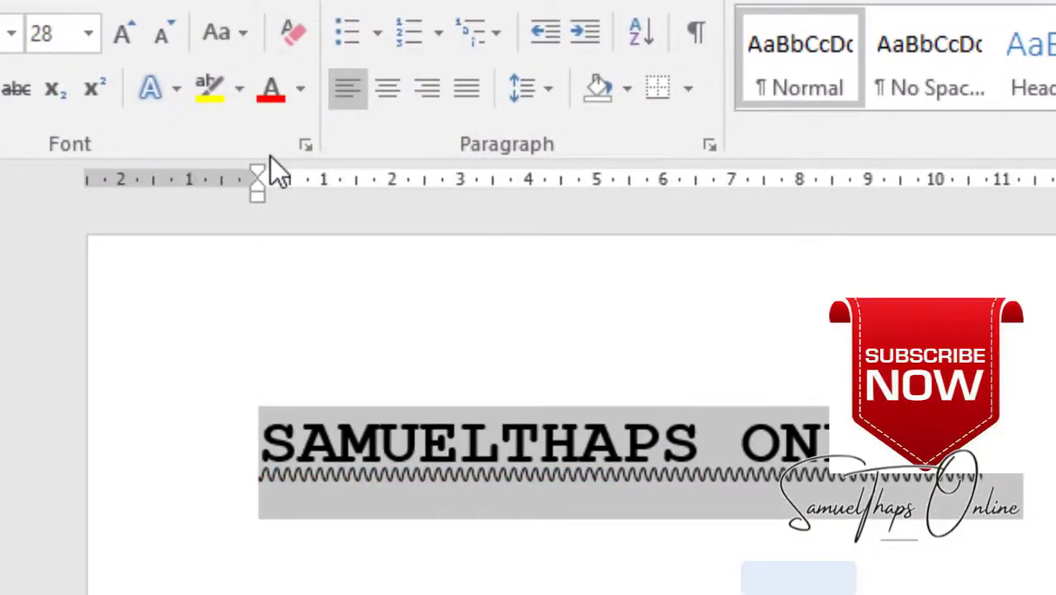
click(89, 33)
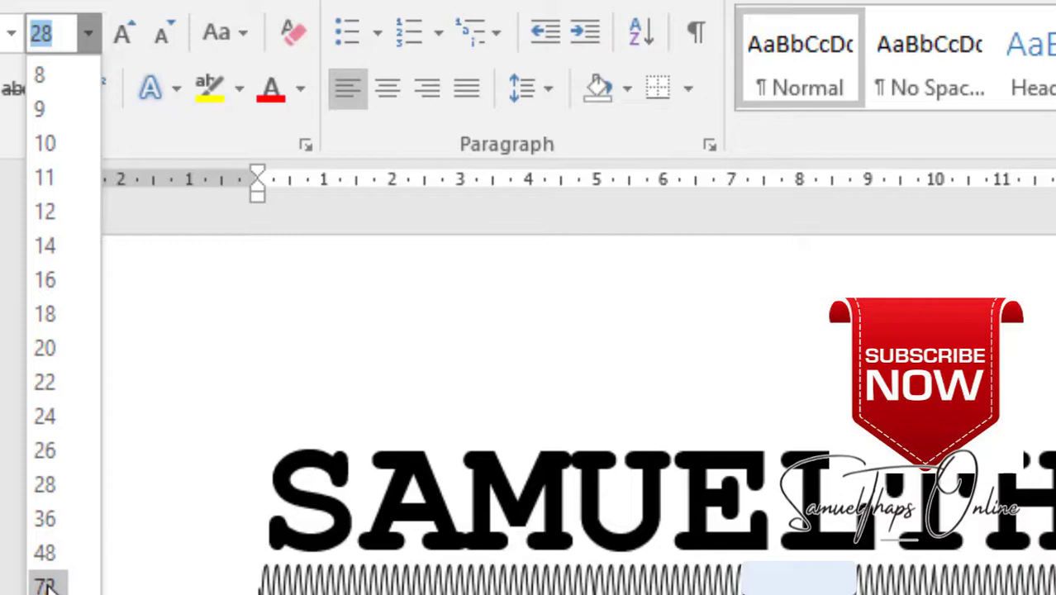
click(45, 519)
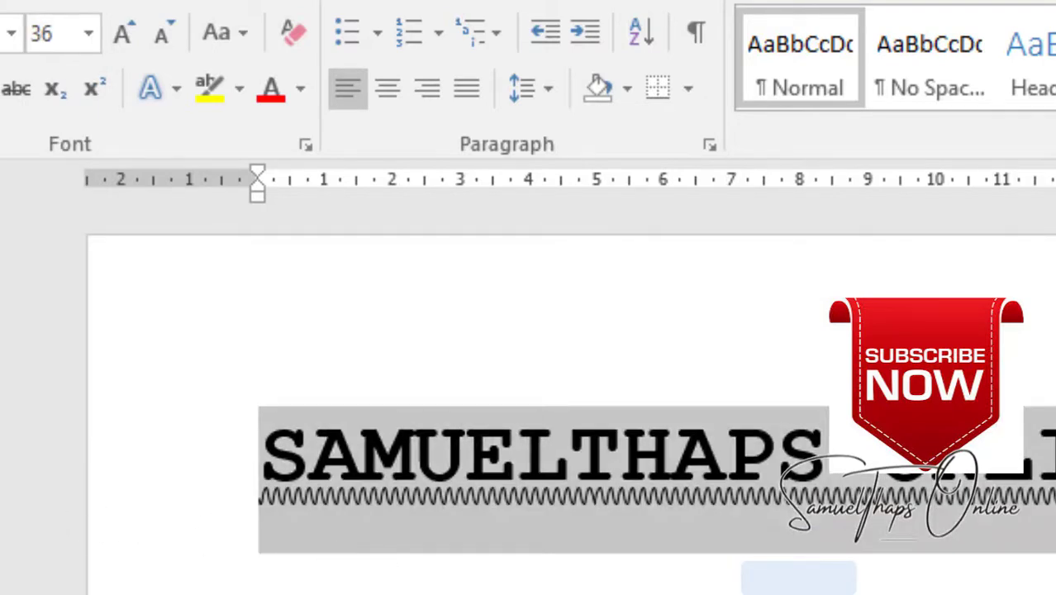
Set the font size to 12 for the empty line below the heading
click(310, 455)
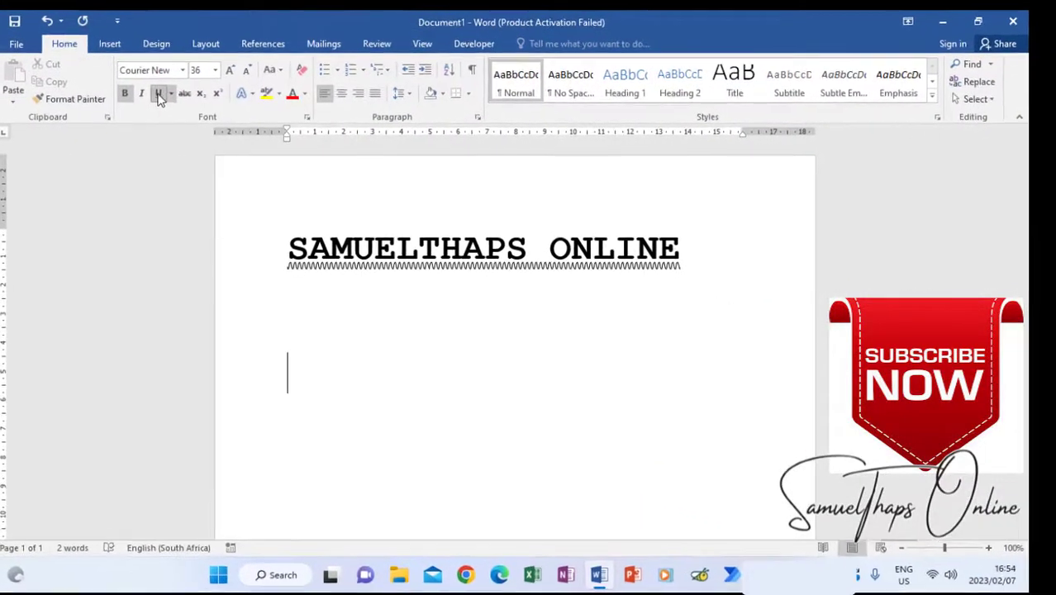
click(212, 65)
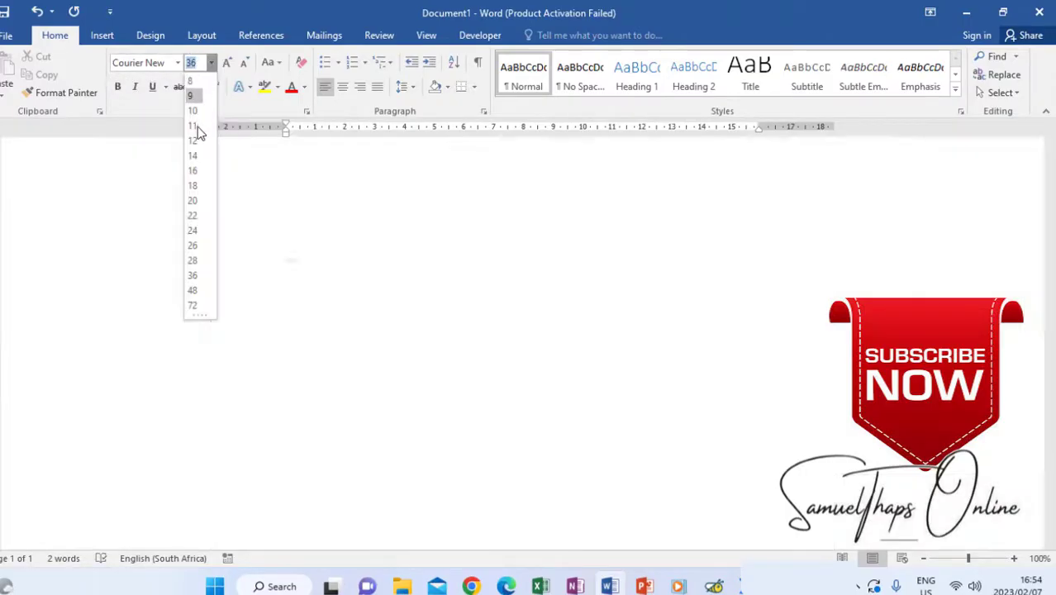
click(192, 142)
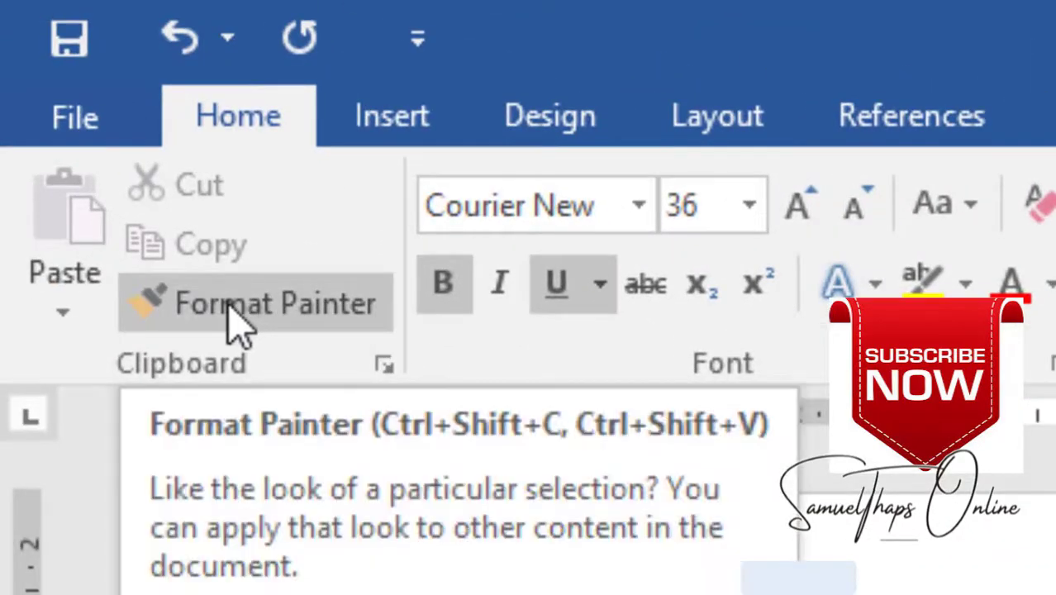
Use Format Painter to apply the heading's formatting to the text "Subscribe to Samuelthaps Online"
click(231, 307)
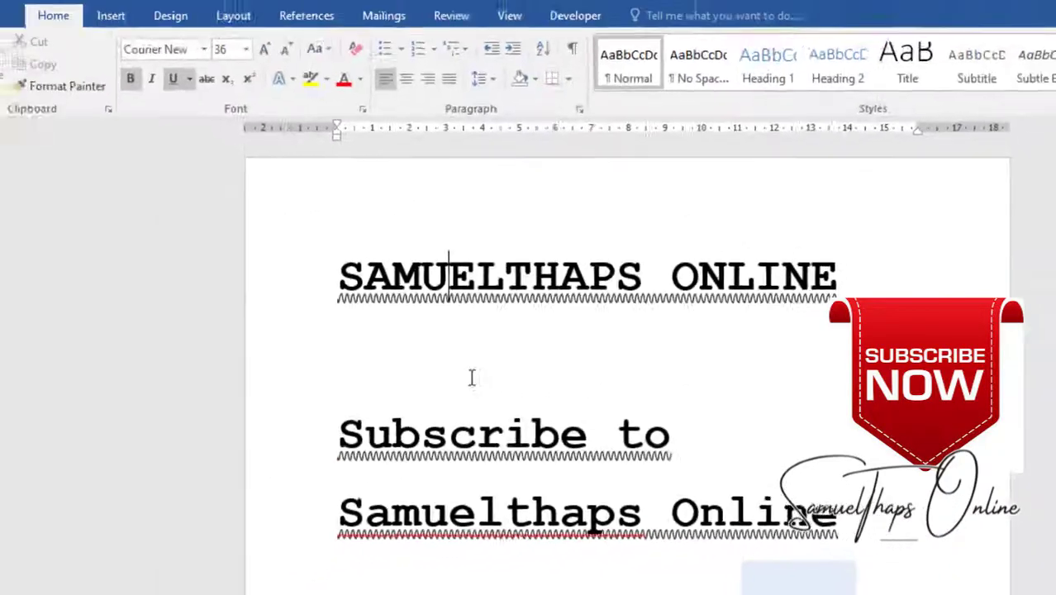
click(346, 285)
scroll(376, 380, down, 3)
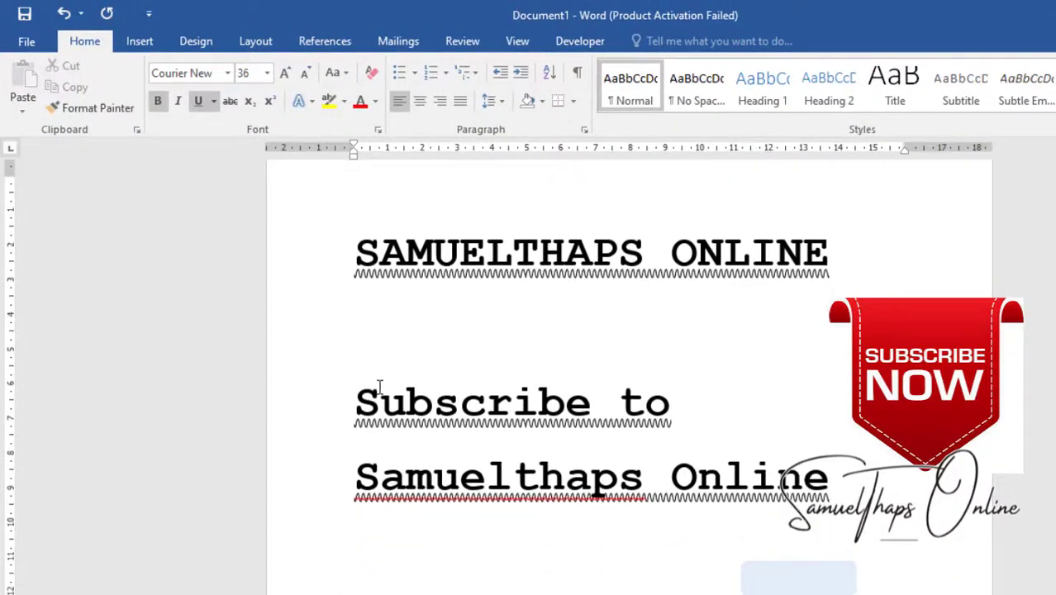
scroll(380, 364, up, 2)
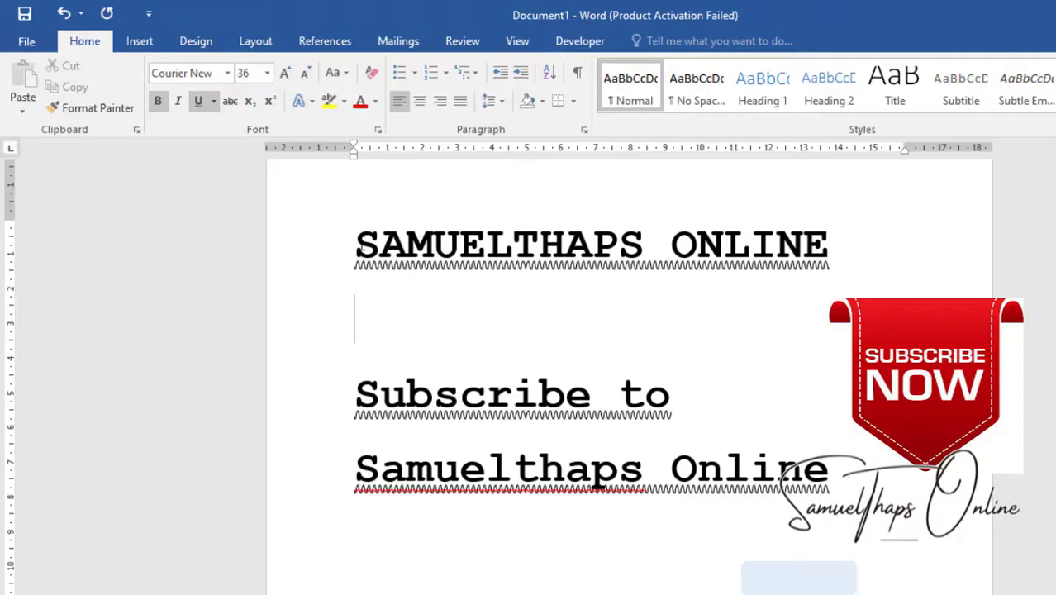
Copy the "SAMUELTHAPS ONLINE" heading and paste it into the empty space below the "Subscribe to Samuelthaps Online" text
drag(354, 244, 855, 244)
key(ctrl+c)
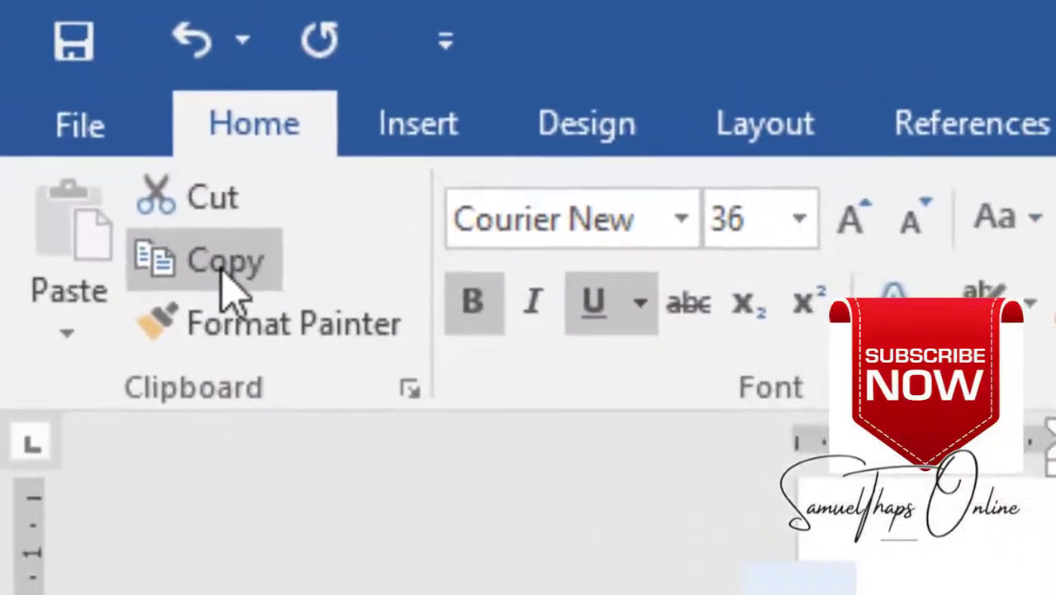
click(180, 219)
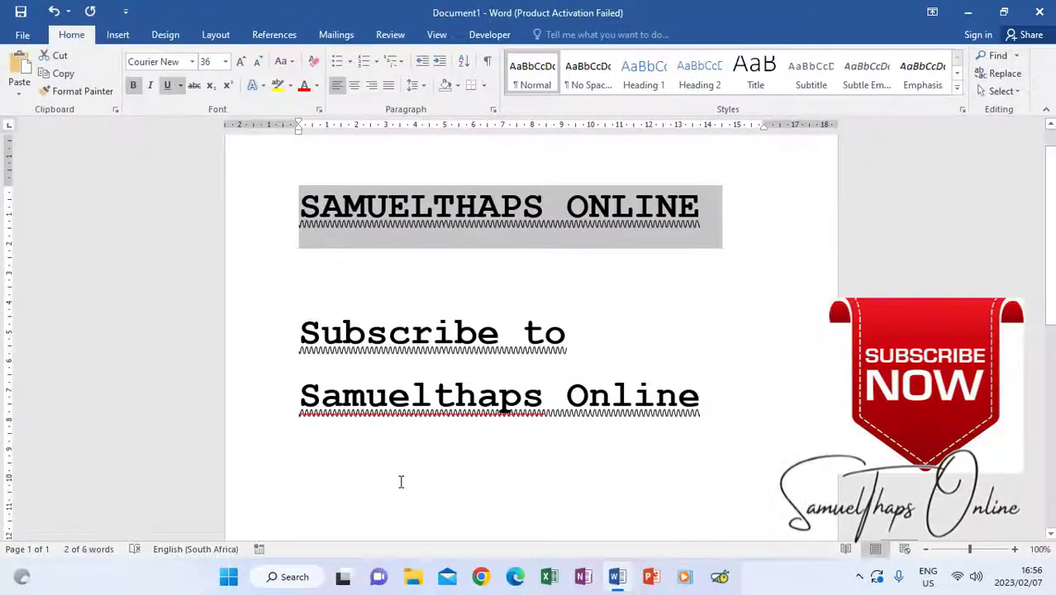
scroll(380, 446, down, 3)
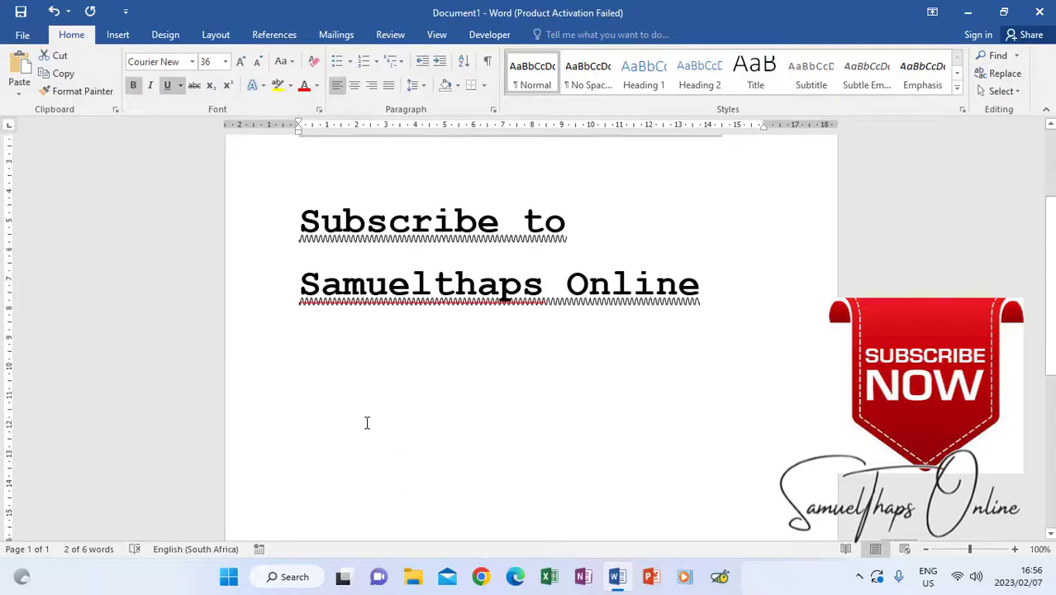
click(317, 418)
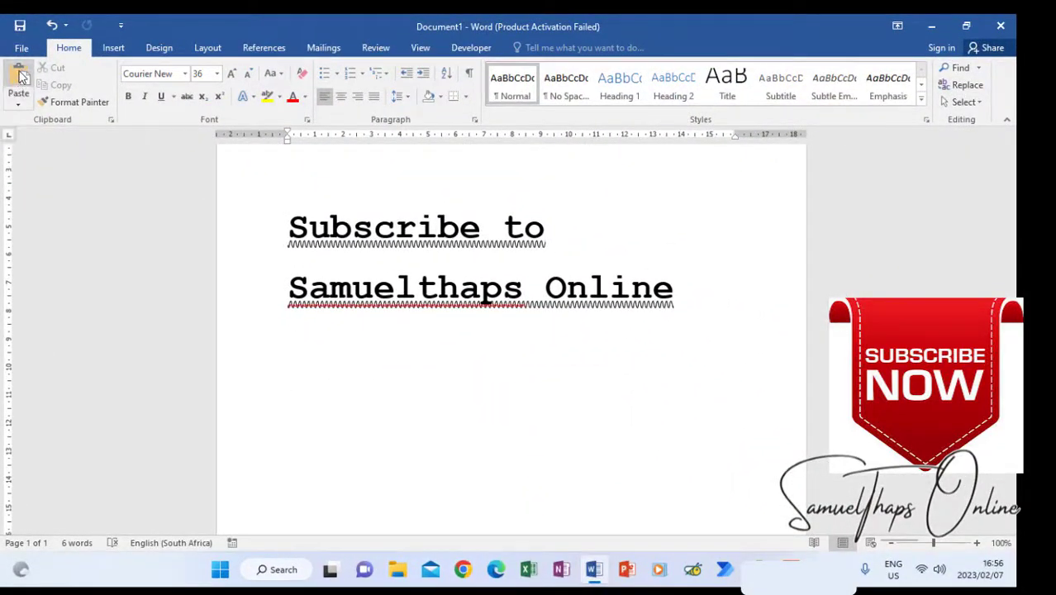
click(20, 76)
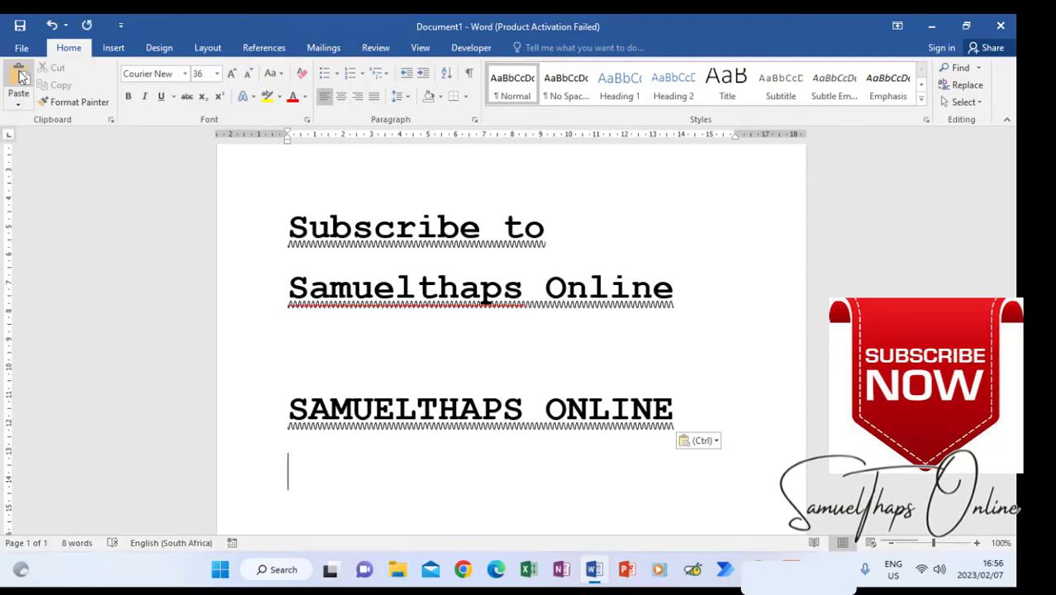
scroll(283, 254, up, 1)
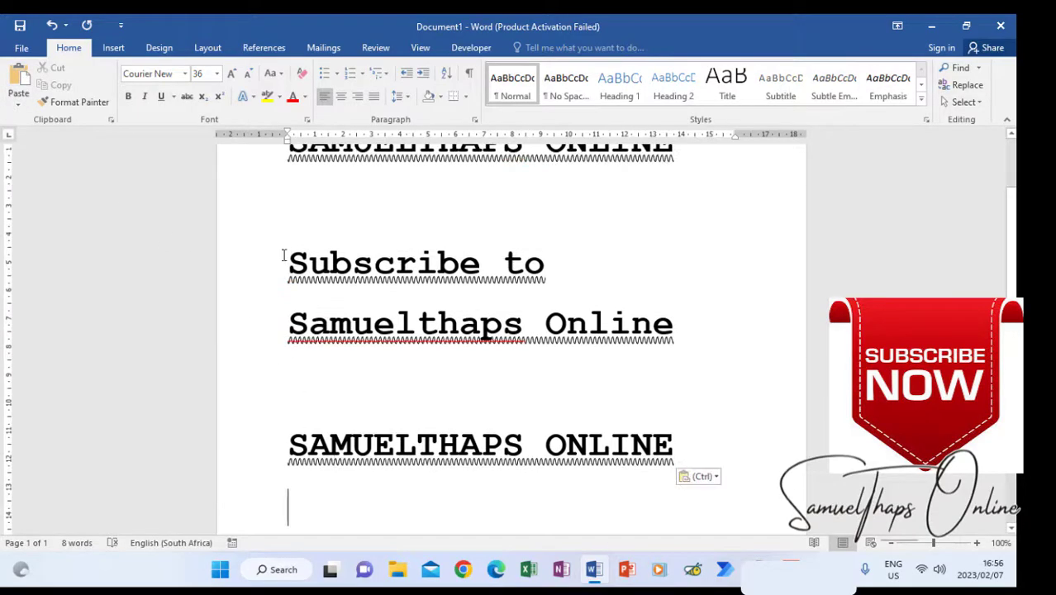
Cut the "Subscribe to Samuelthaps Online" text and paste it below the second "SAMUELTHAPS ONLINE" heading
drag(283, 254, 649, 344)
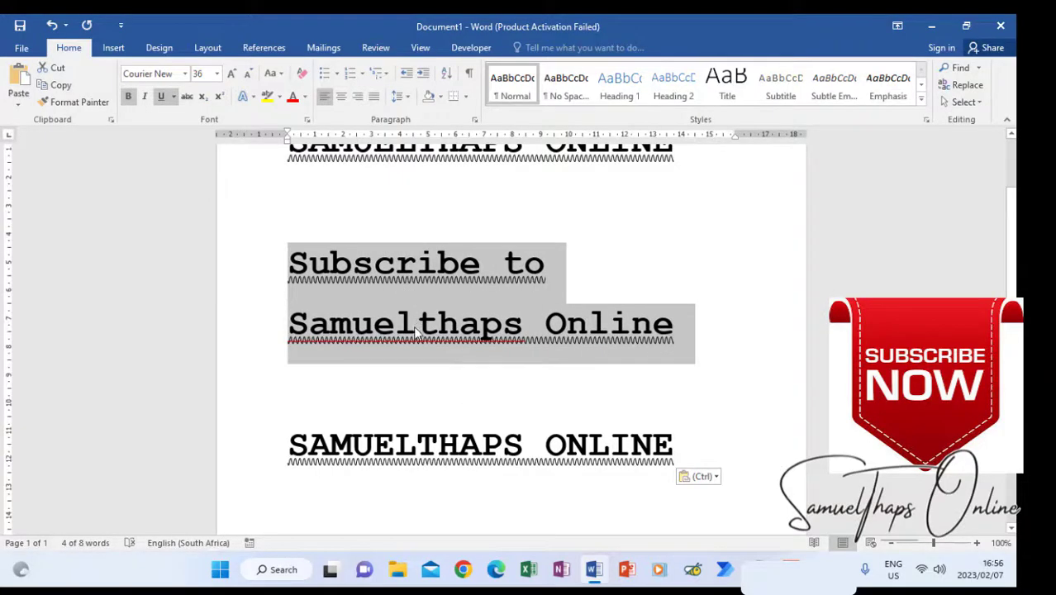
scroll(417, 330, down, 4)
scroll(400, 411, up, 1)
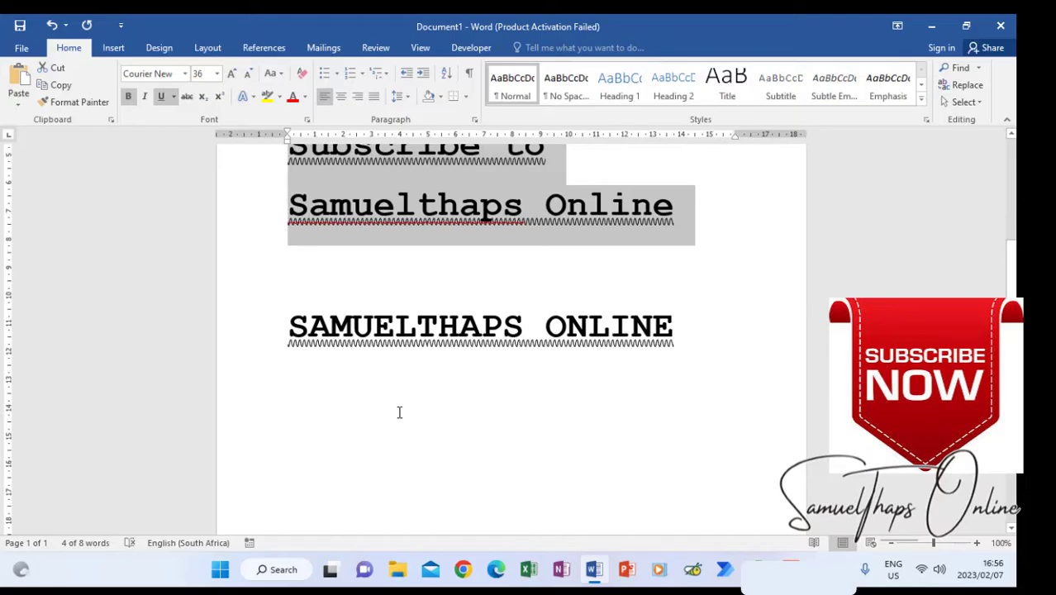
scroll(399, 412, up, 1)
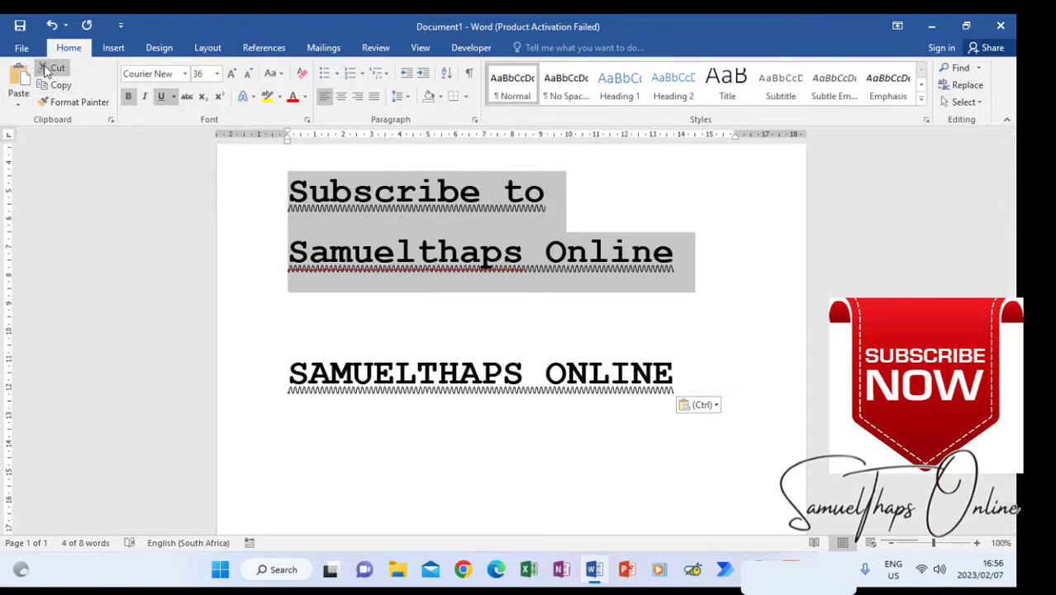
key(ctrl+x)
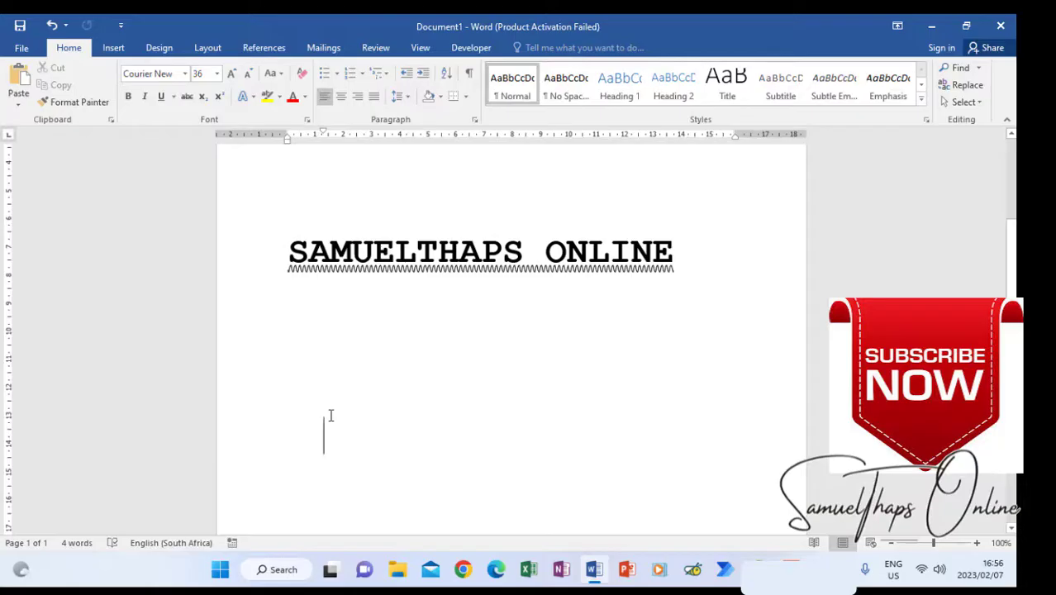
click(19, 73)
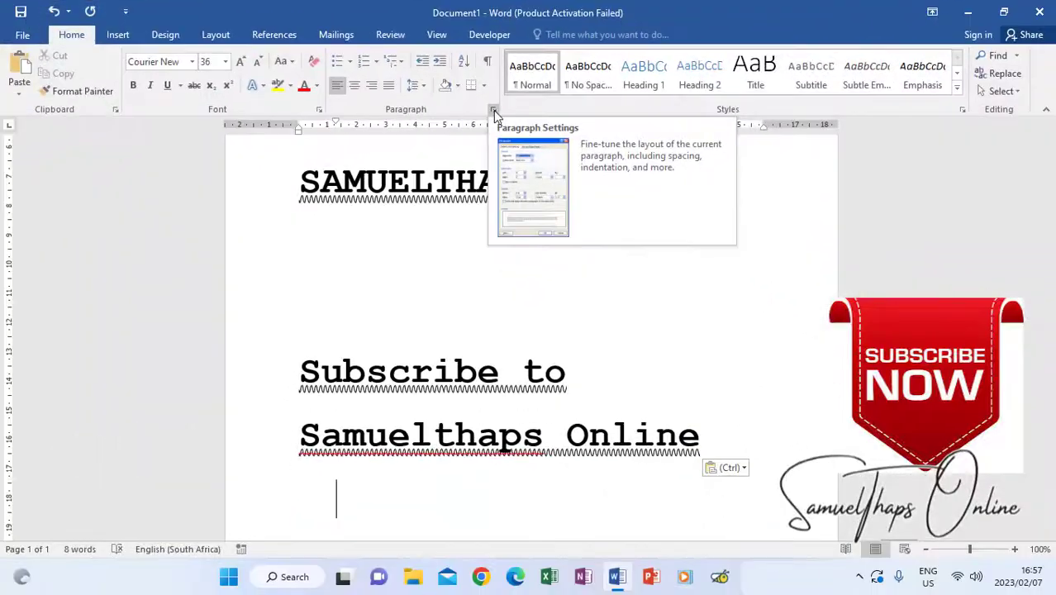
View the indentation and spacing options in the paragraph settings and close them without applying anything
click(493, 111)
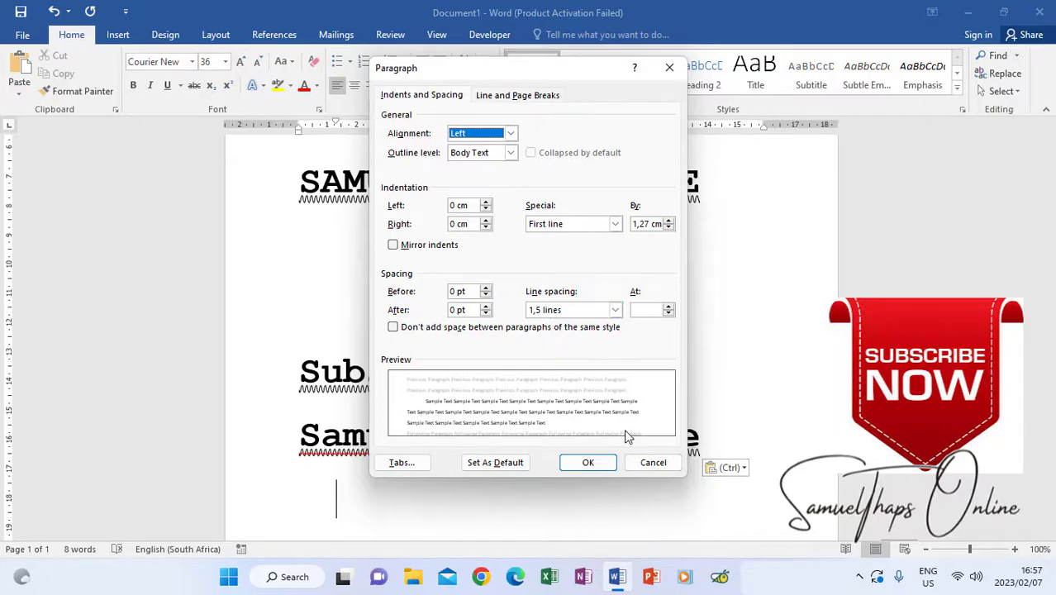
drag(559, 68, 721, 91)
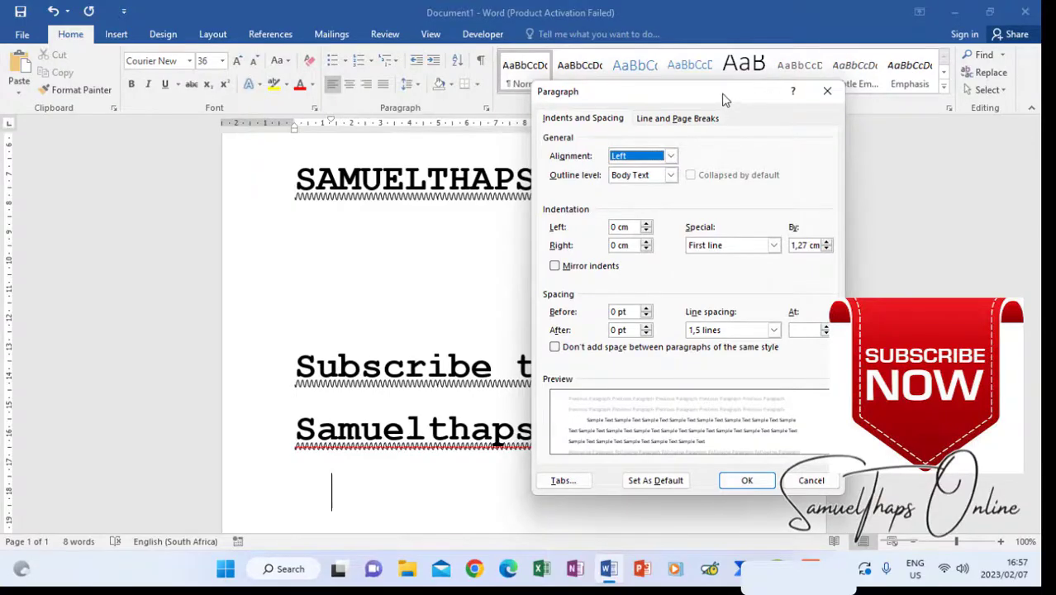
drag(723, 99, 948, 94)
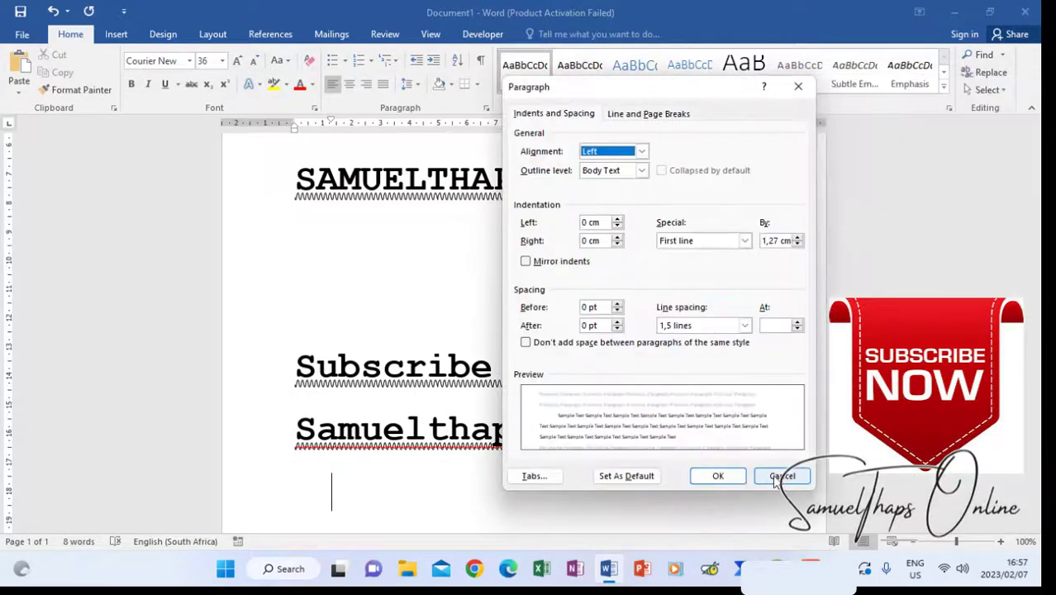
click(777, 474)
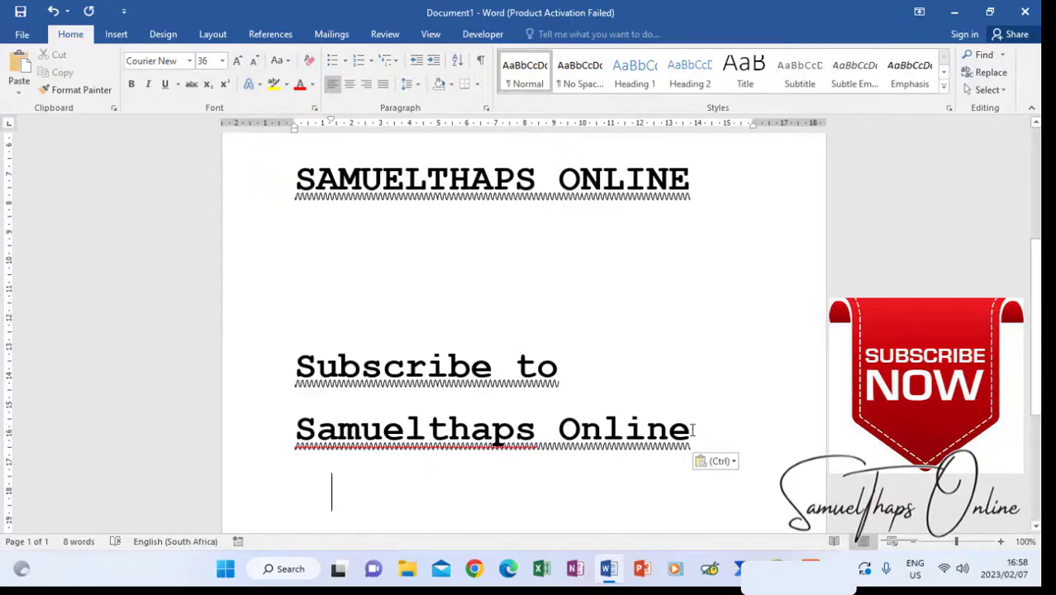
Add the filler text "dsffgfgfgfdgfdshgjhfdjghjhfgsjhfjghjfhgjfhgjfhgjhf" on the line below "Subscribe to Samuelthaps Online"
click(693, 429)
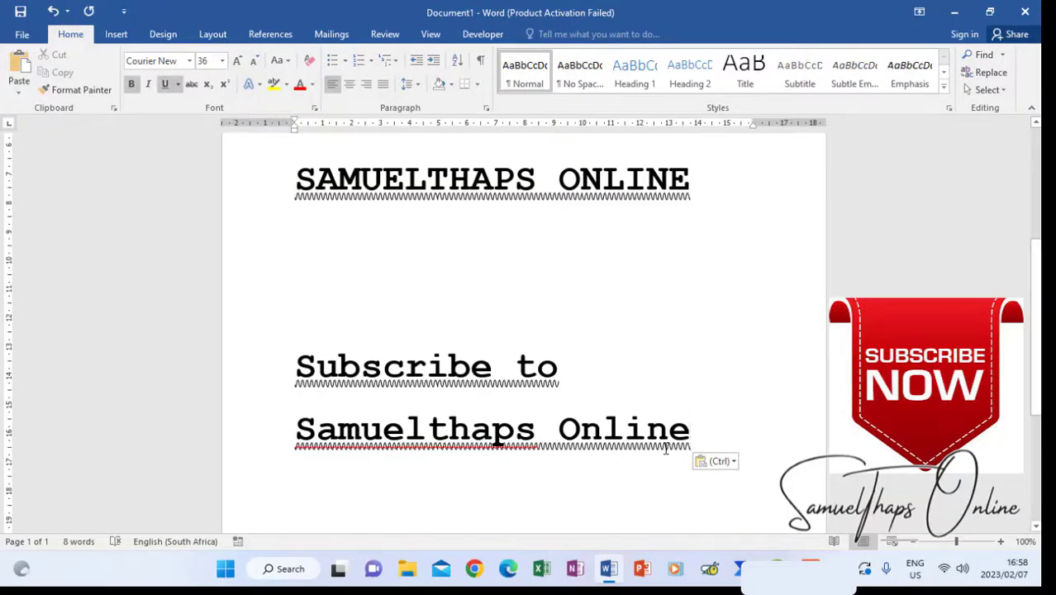
text(dsffgfg)
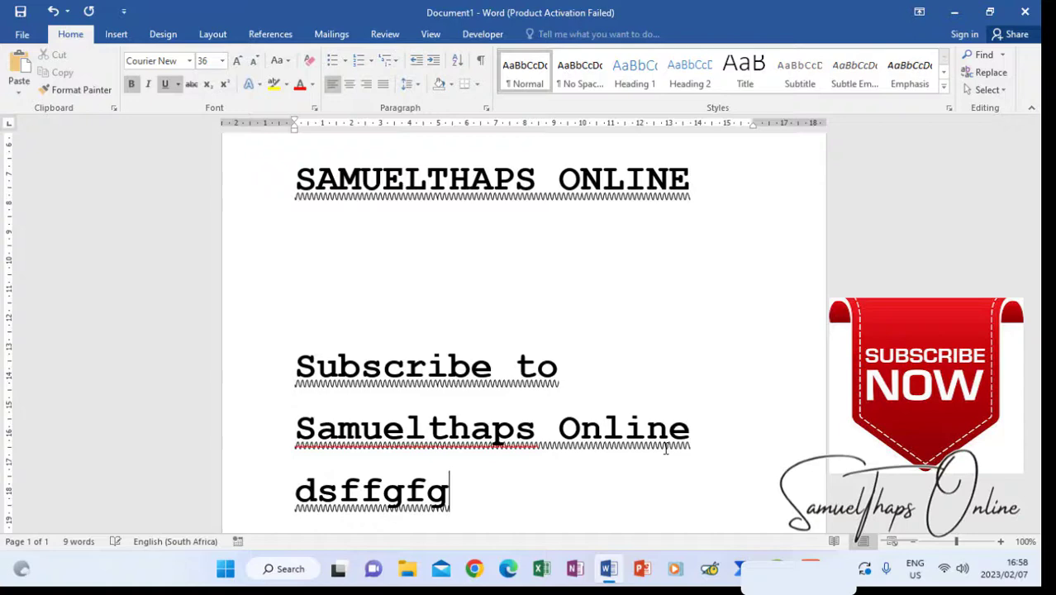
text(fgdgfdshgjhfdjghjhfgsjhfjghjf)
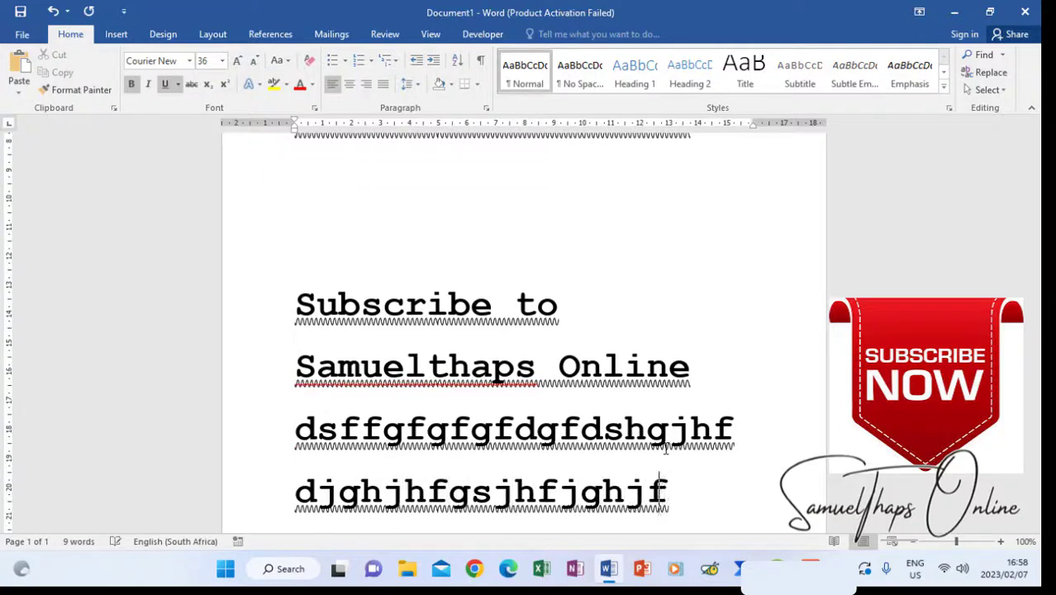
text(hgjfhgjfhgjhf)
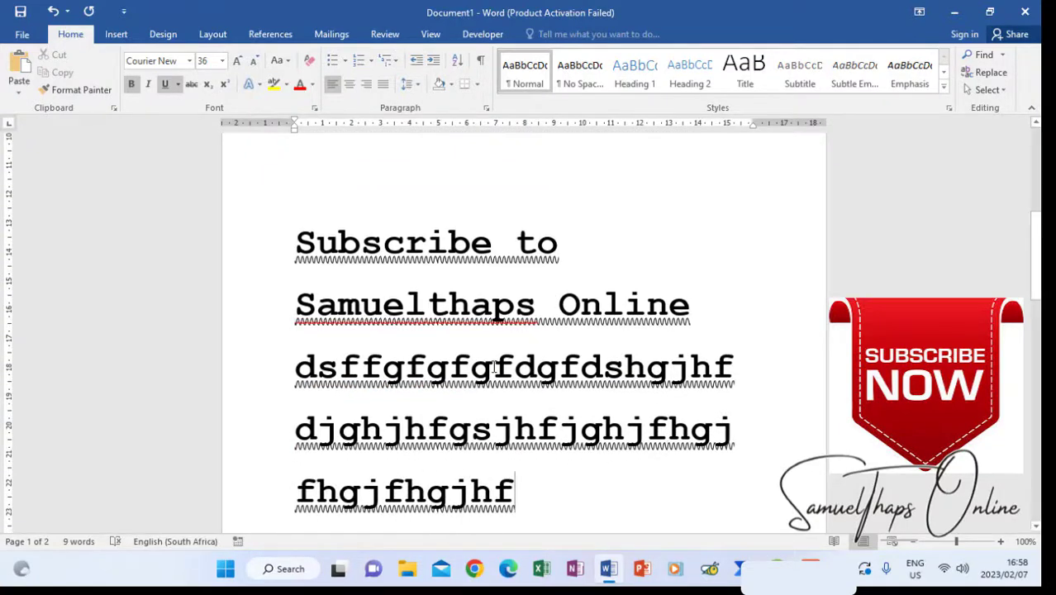
Set the line spacing to Double for the "Subscribe to Samuelthaps Online" text and the filler text below it
drag(296, 246, 499, 428)
drag(524, 461, 520, 488)
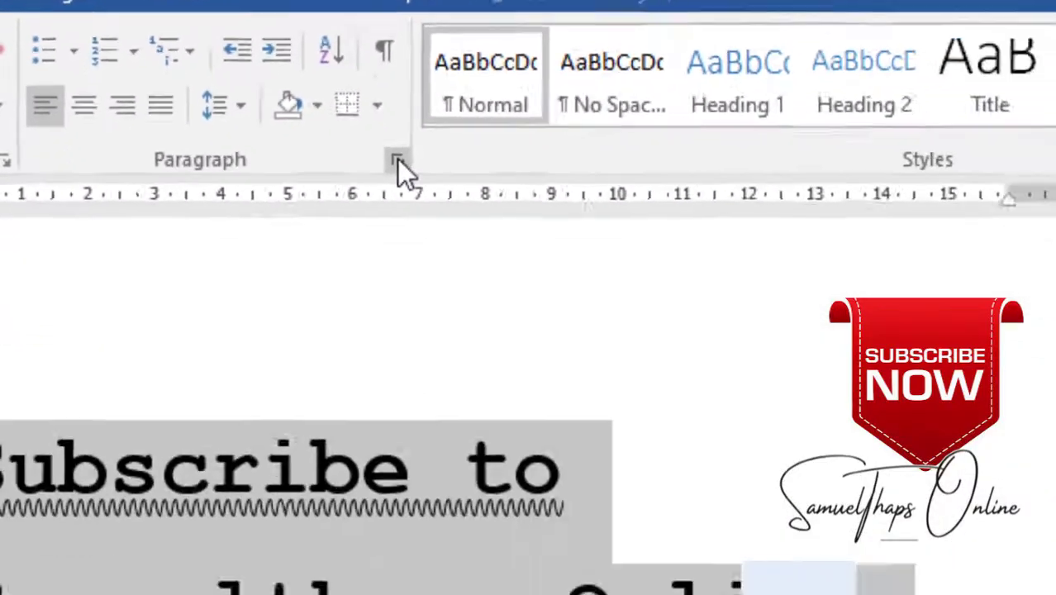
click(550, 279)
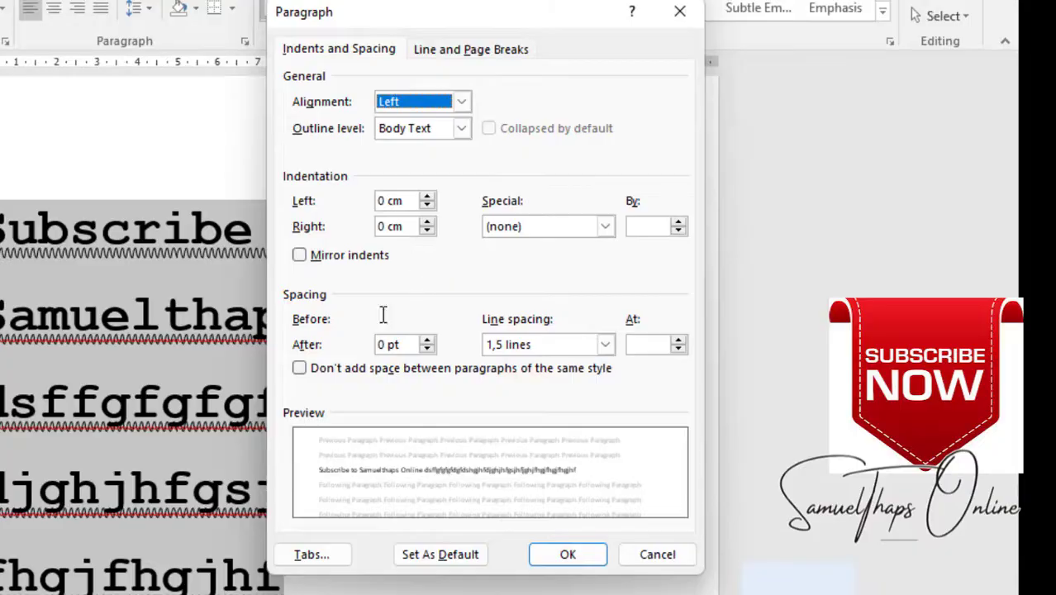
click(604, 345)
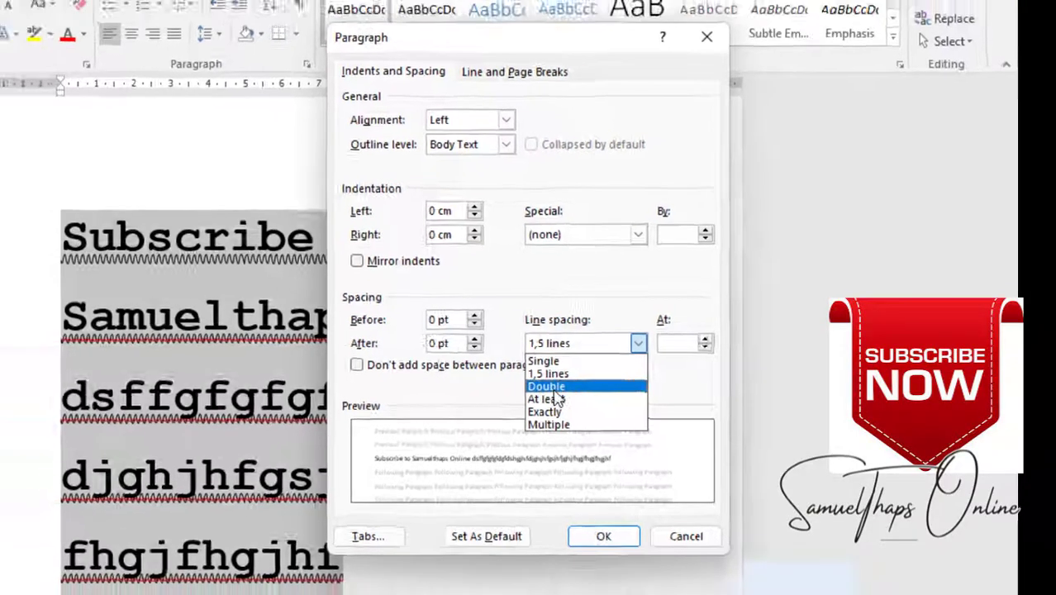
click(513, 394)
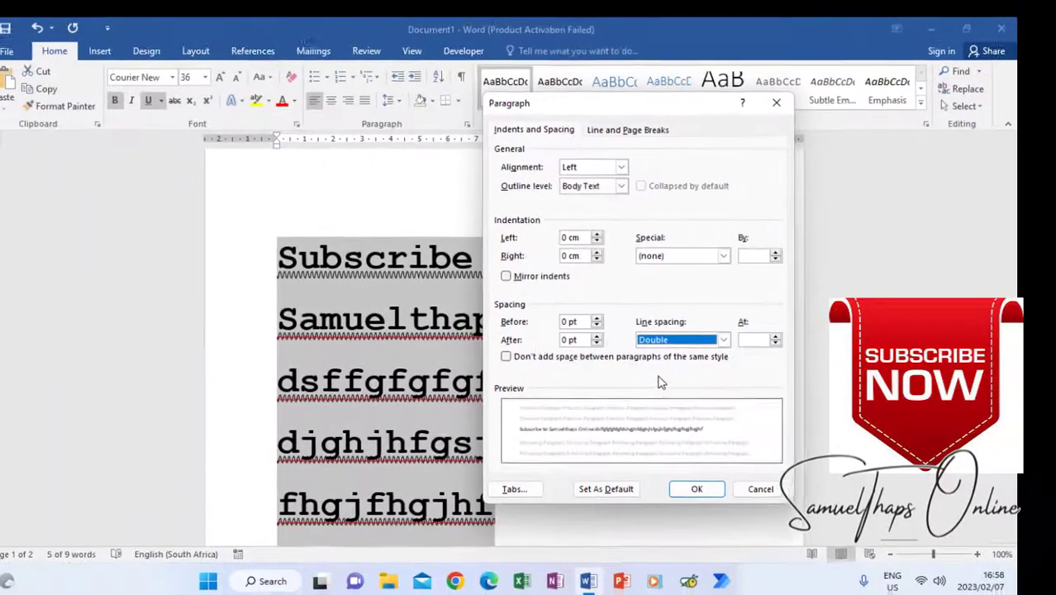
click(701, 486)
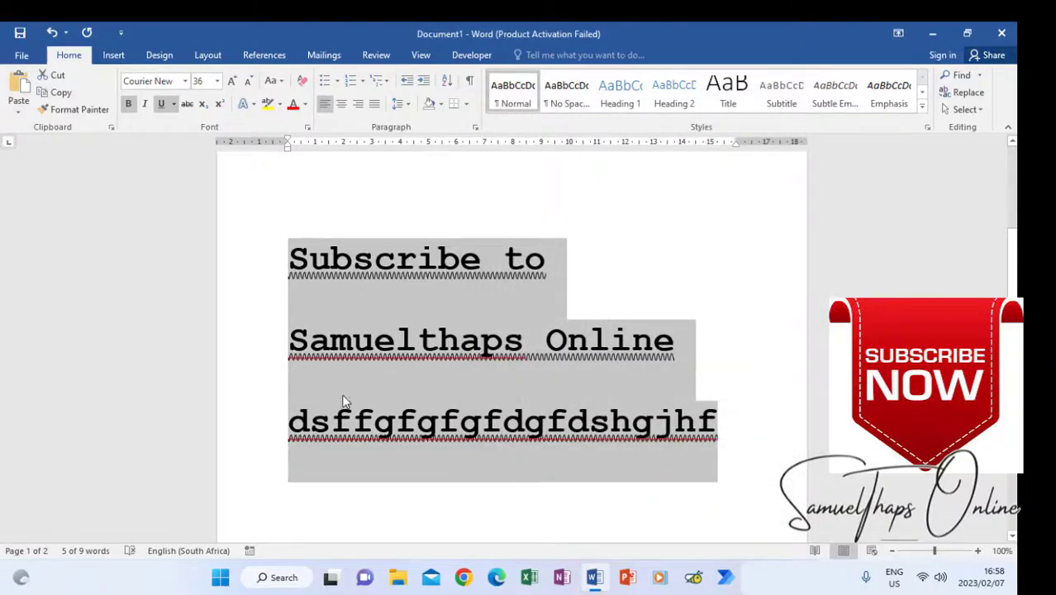
Set the font size to 12 for the selected "Subscribe to Samuelthaps Online" and filler text
scroll(386, 436, down, 5)
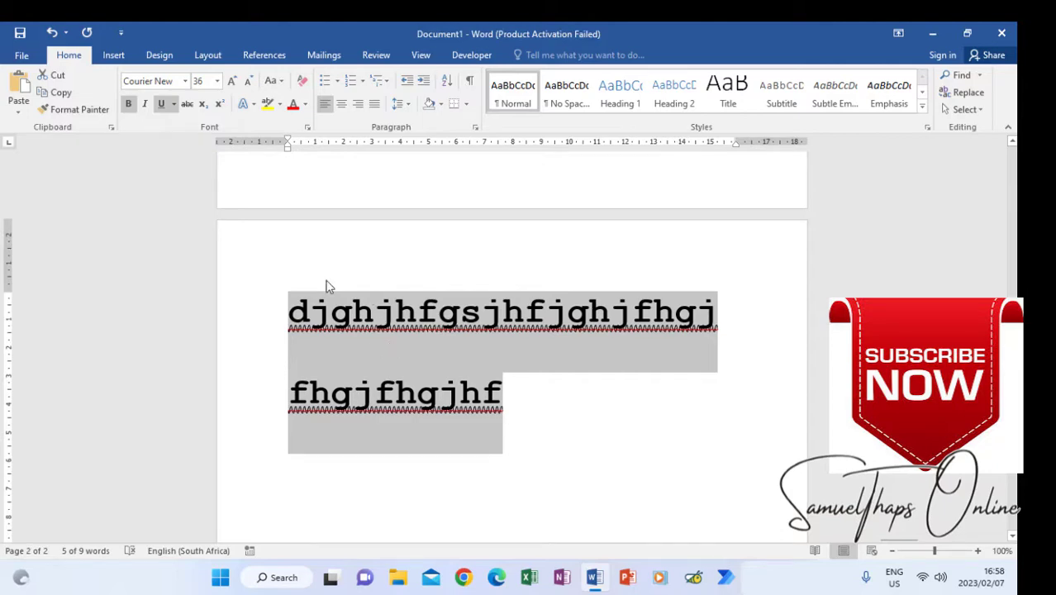
scroll(334, 309, up, 5)
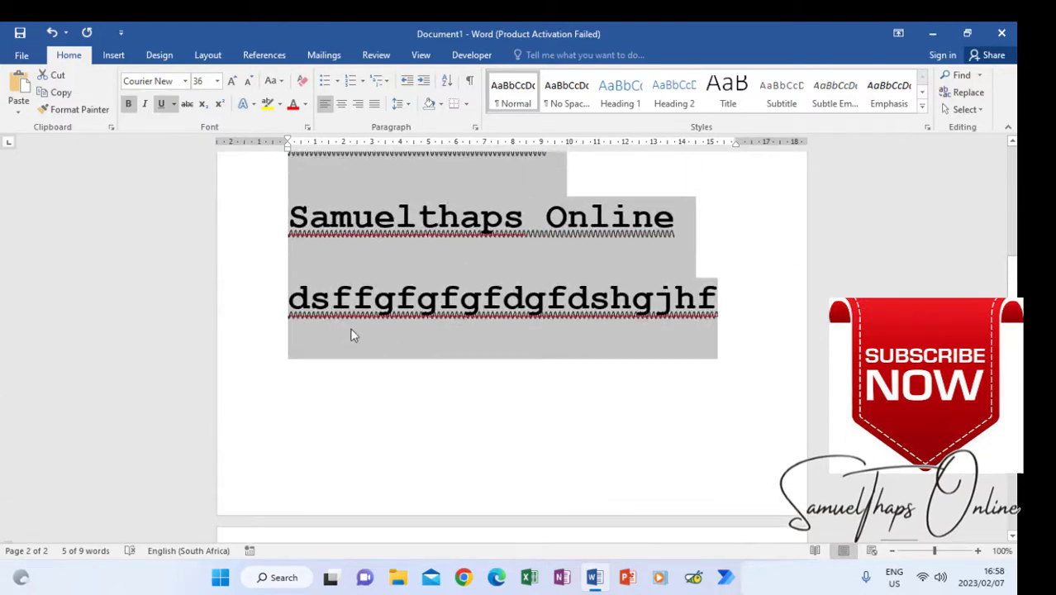
click(218, 81)
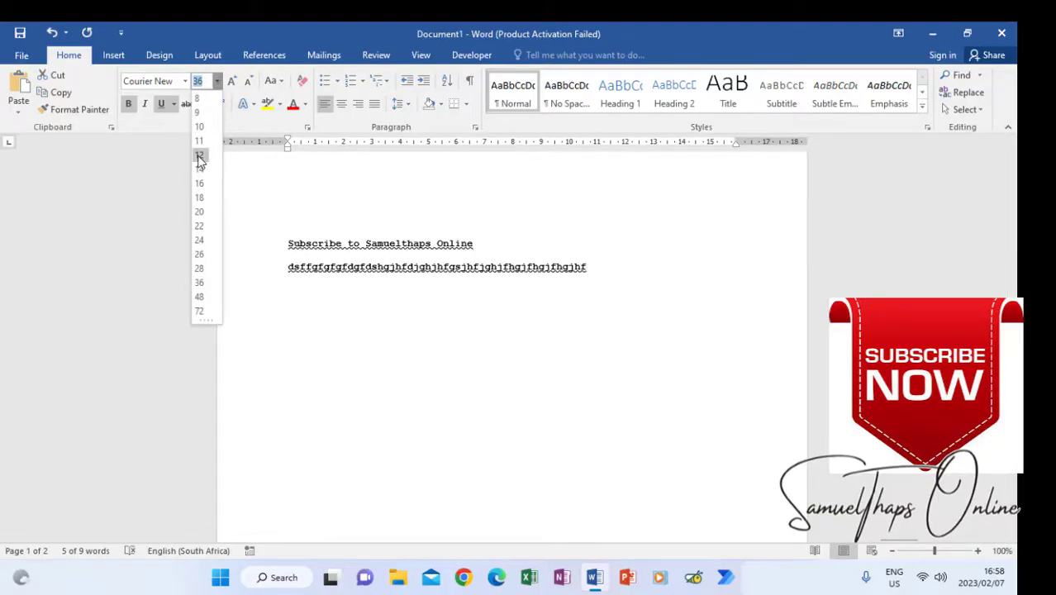
click(198, 157)
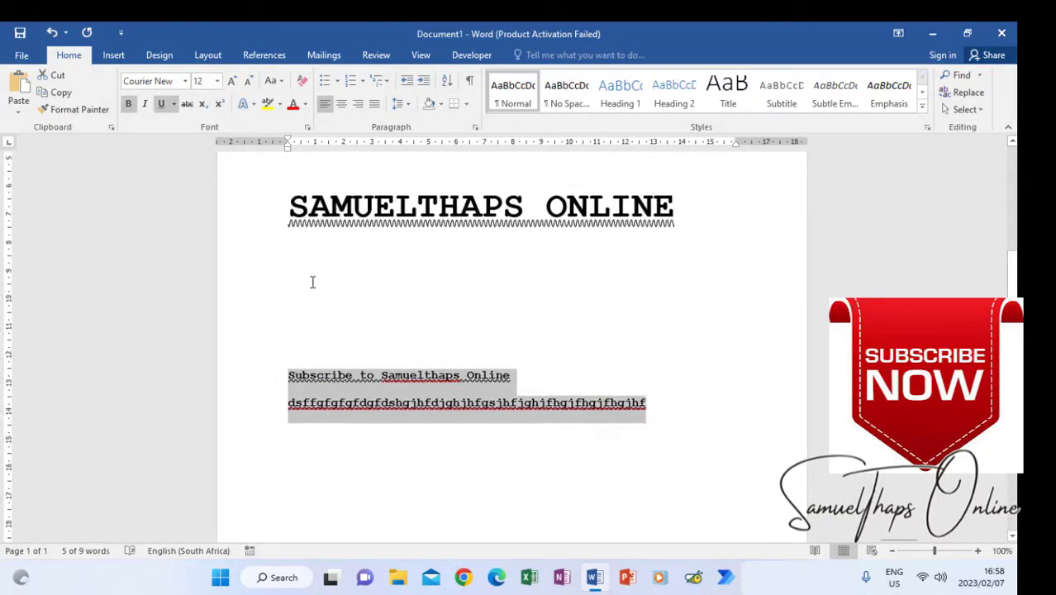
Extend the filler text with random letters to fill about five lines, starting with "dsfgdasjhsg" and finishing with "sygzhjlhg;."
scroll(313, 282, down, 2)
scroll(313, 287, up, 3)
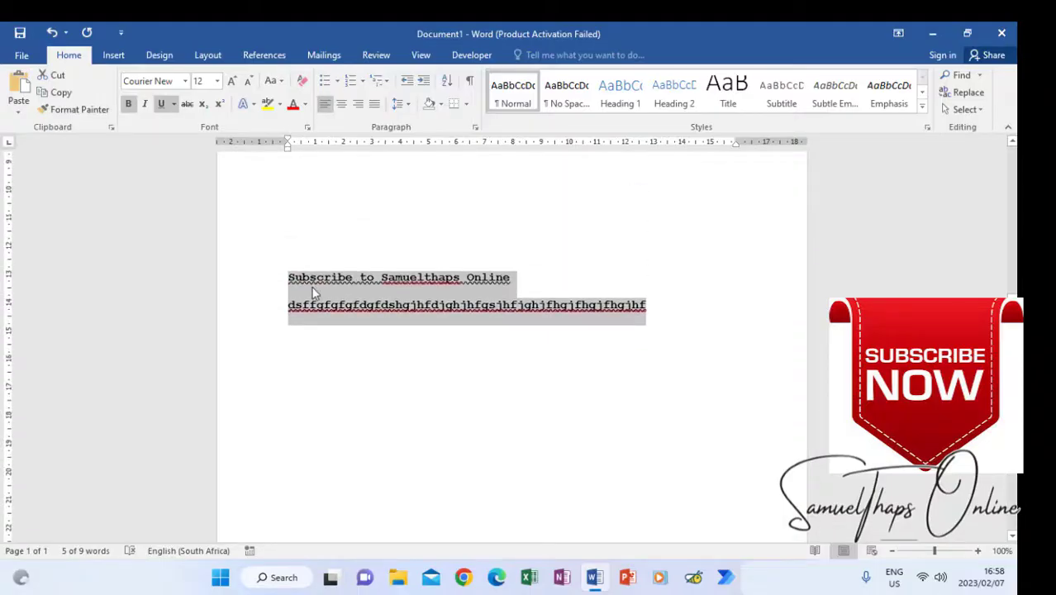
click(595, 306)
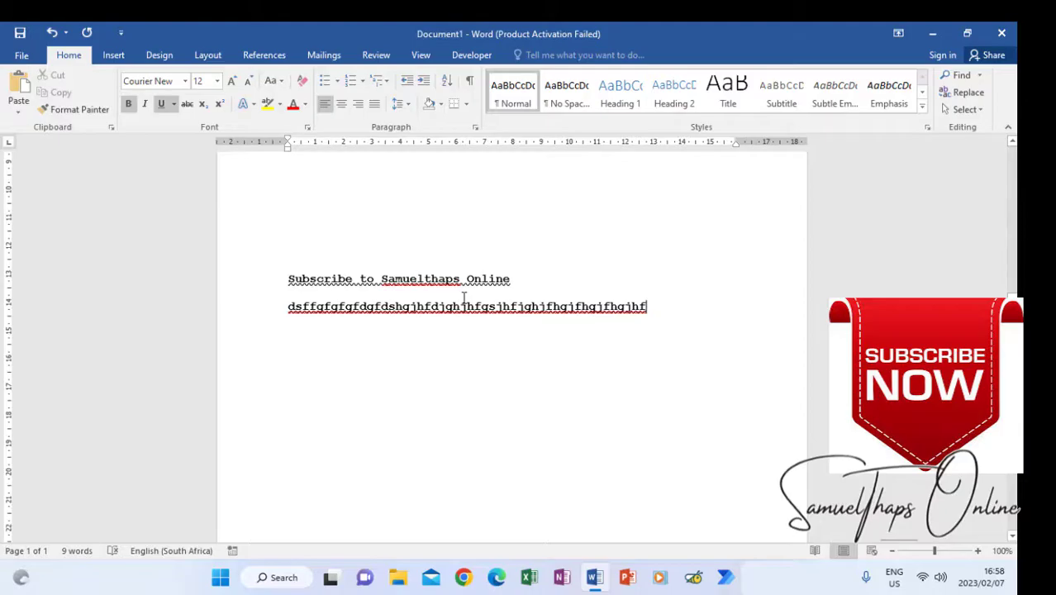
text(dsfgdasjhsgfgafgjf)
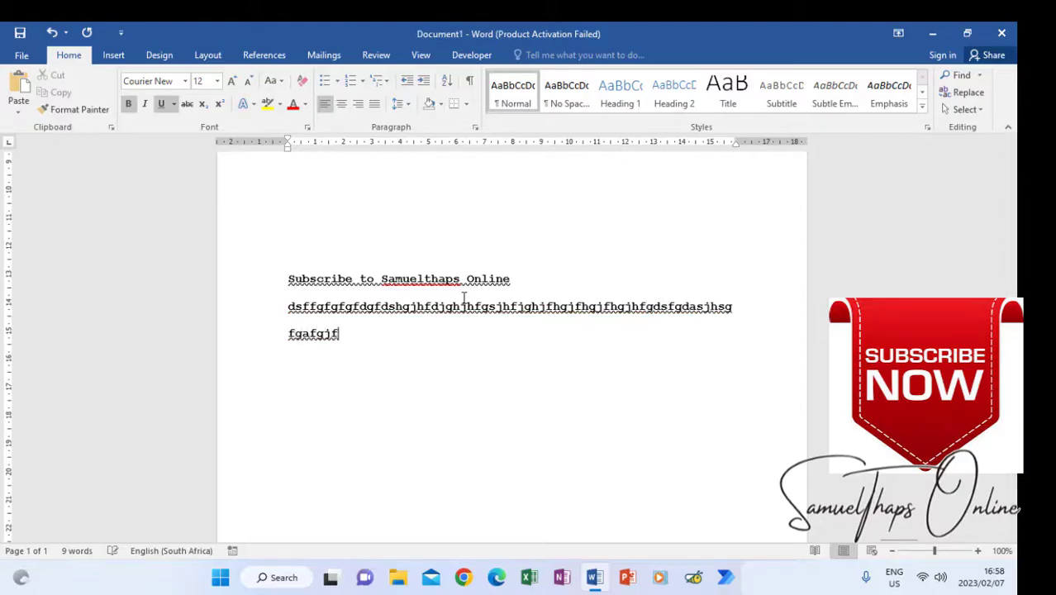
text(sfjzDCVhgdzvdgfhghgcvhgk)
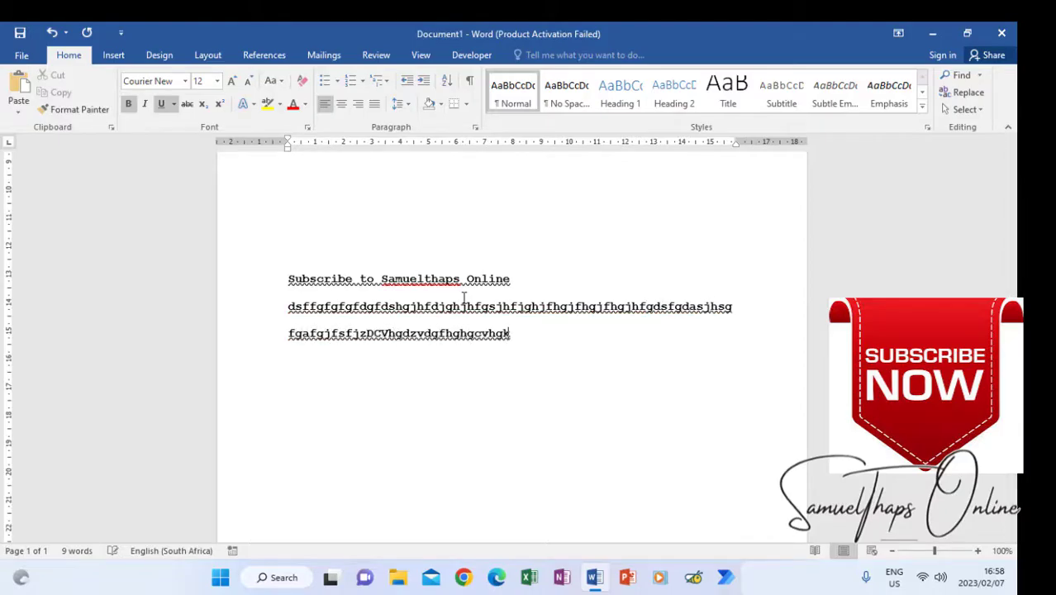
text(shdgfgdhkzfjdfhzghdfsgfhagh)
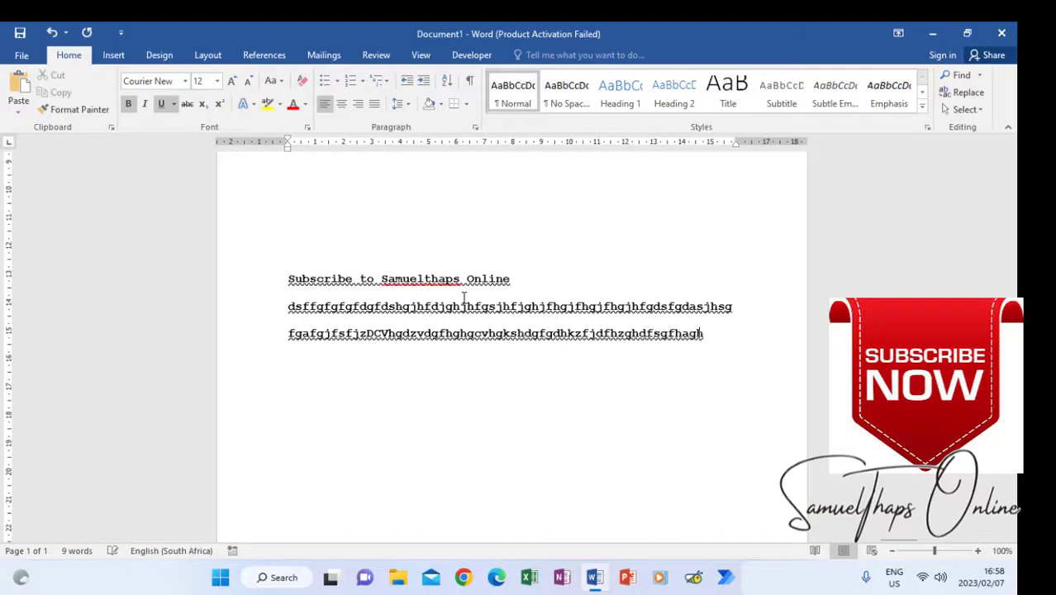
text(fghag   fydsgygdhfgygfvhgzhfh)
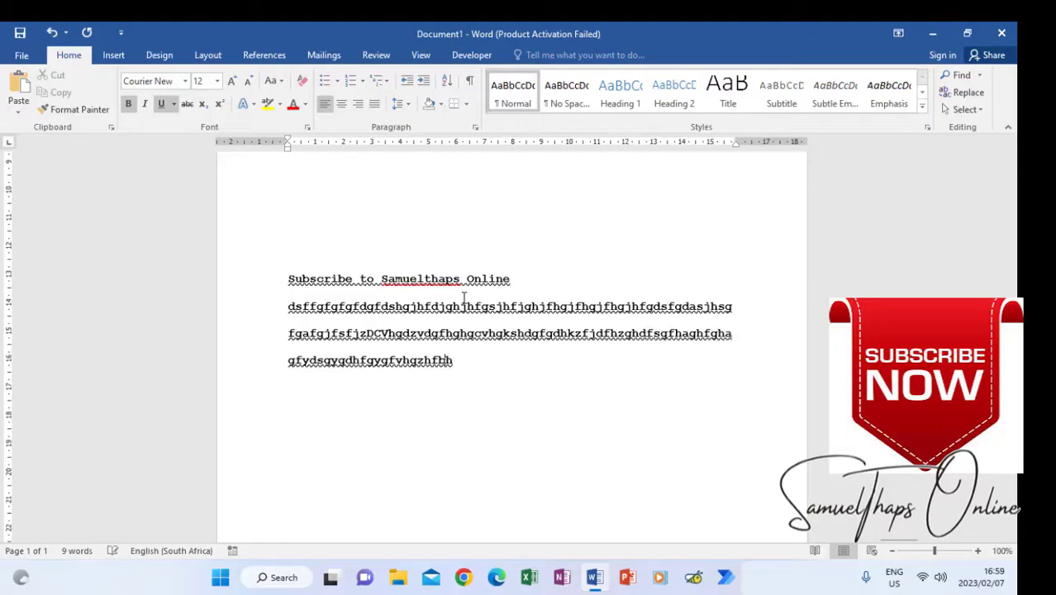
text(hgfhgfdhlvgzlkjfdgjhzf)
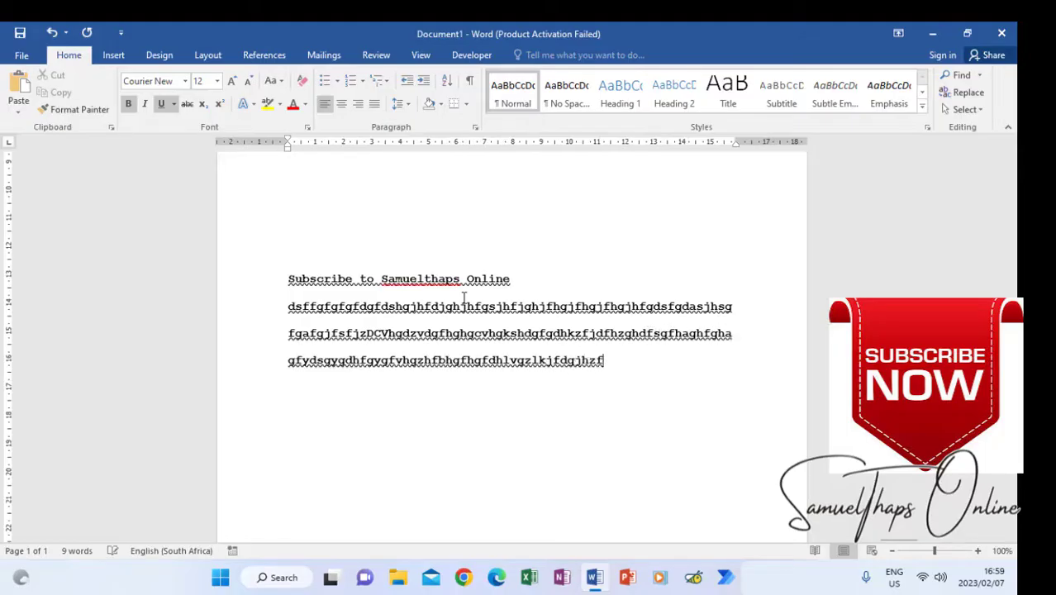
text(lklfkzghluhjgjahfhzlkj)
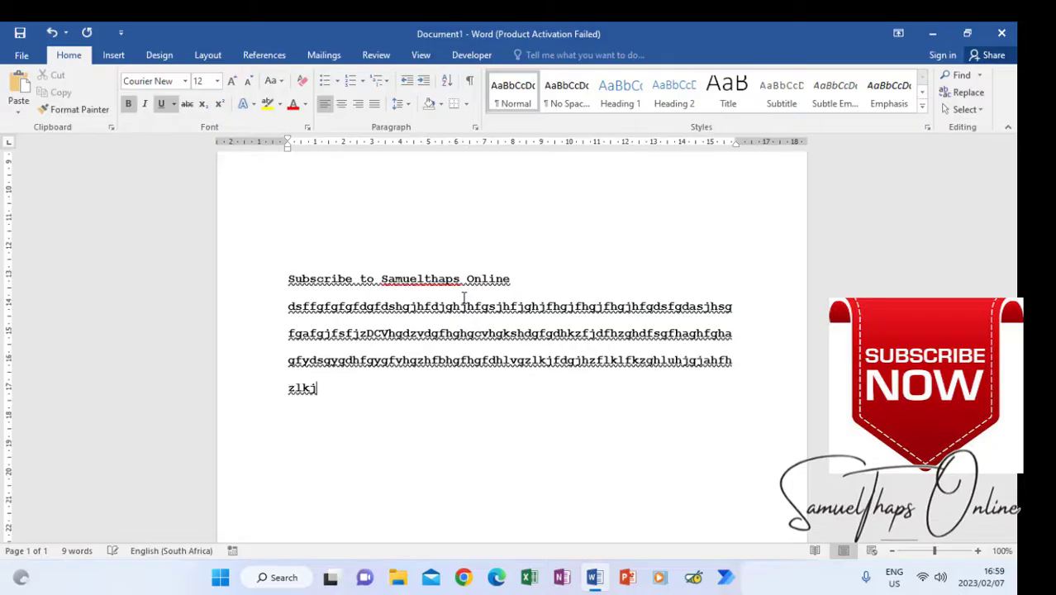
text(gzglhgjrkghzgjfghzhngjah)
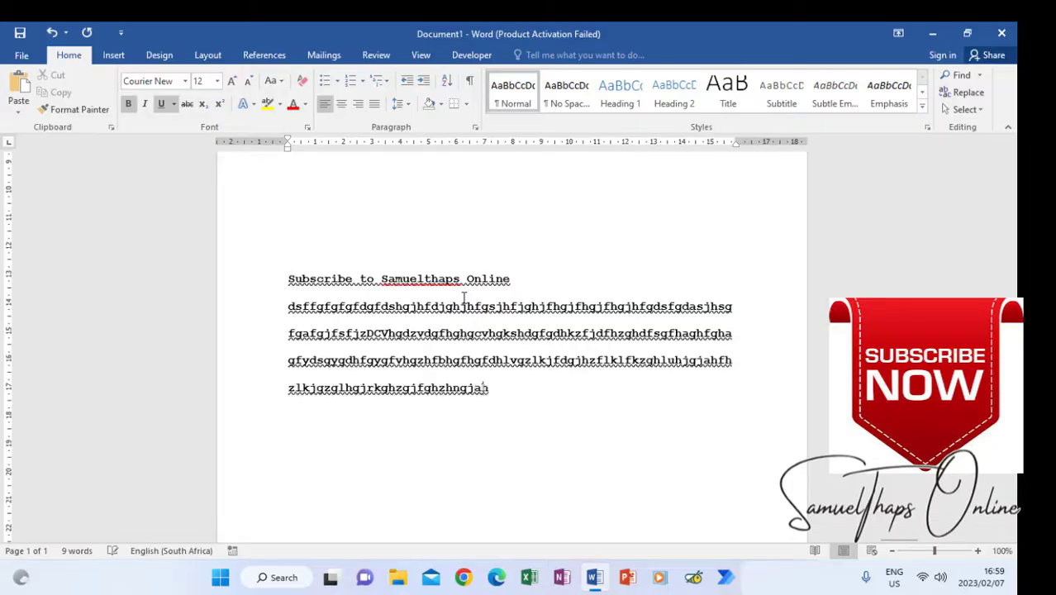
text(jlhgushjghlhgj;zhgizlhjghuzrtjgh)
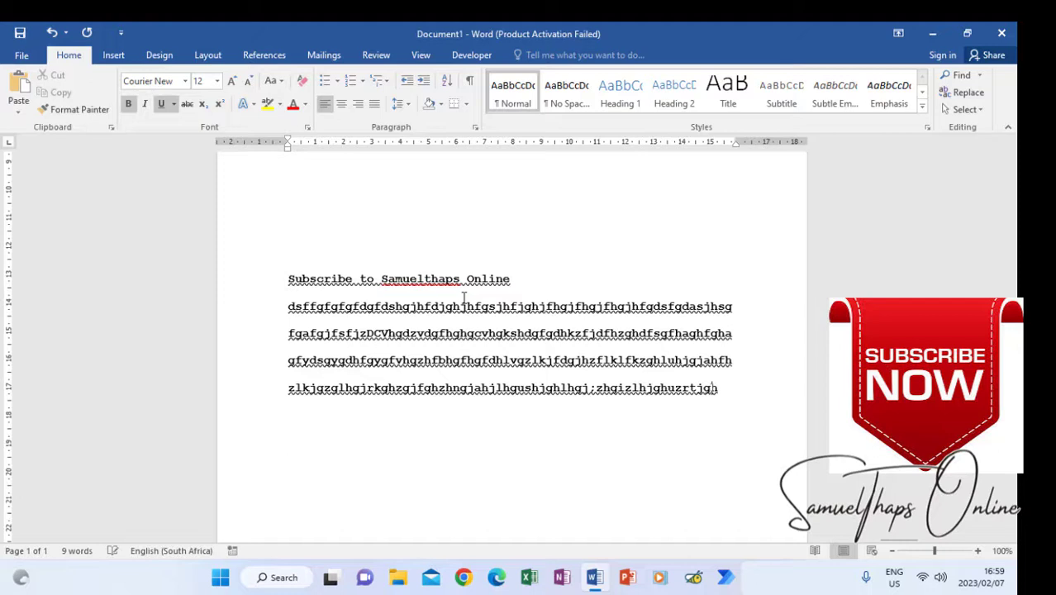
text(luhgjjhgjzhgjulzhjghzhgjsygzhjlhg;.)
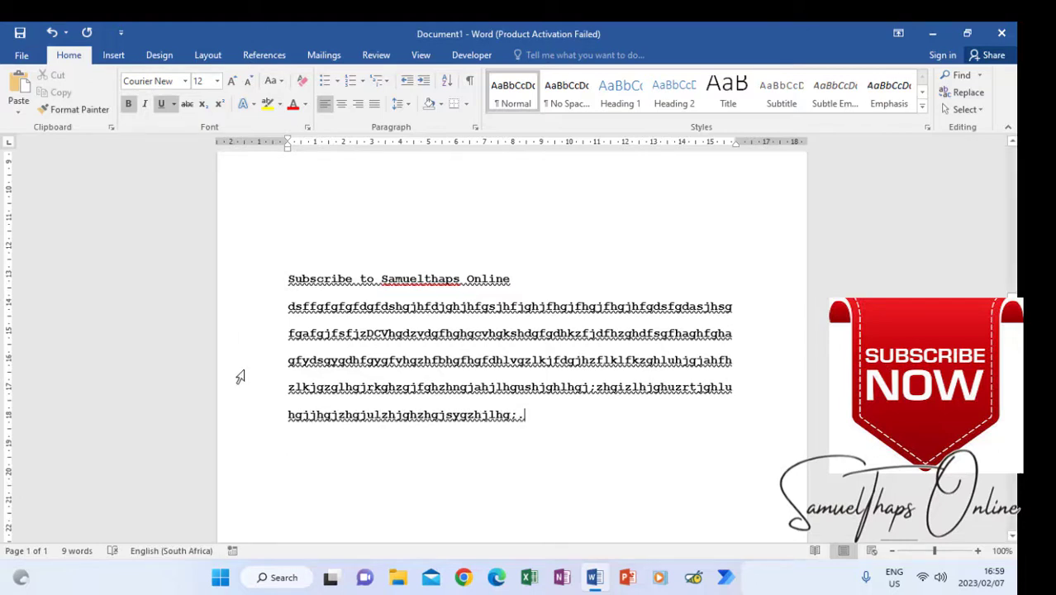
Set the line spacing of the "Subscribe to Samuelthaps Online" line and all the filler text to Single
drag(288, 281, 588, 389)
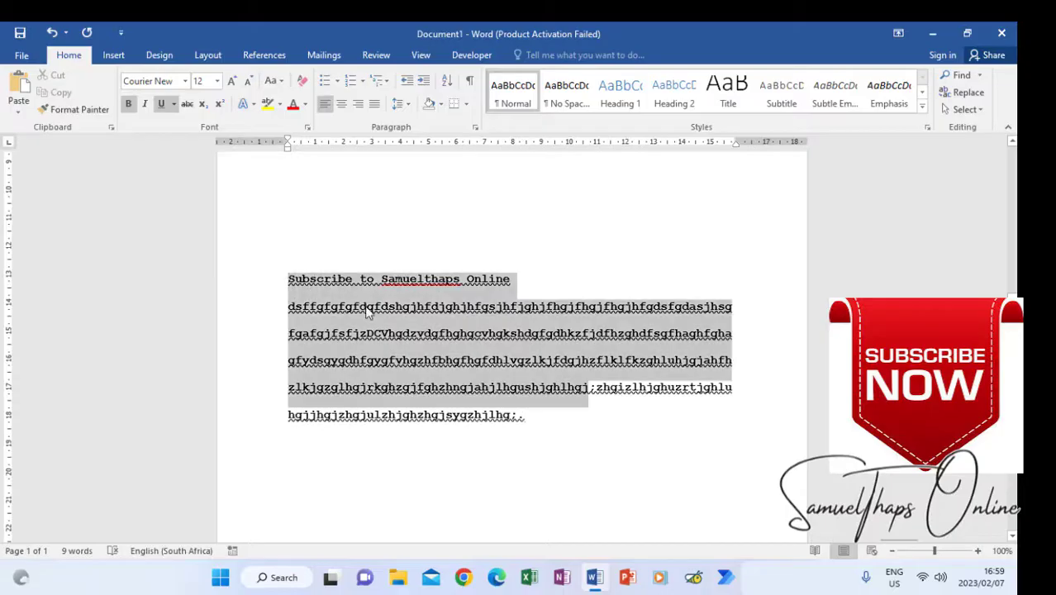
drag(461, 369, 523, 420)
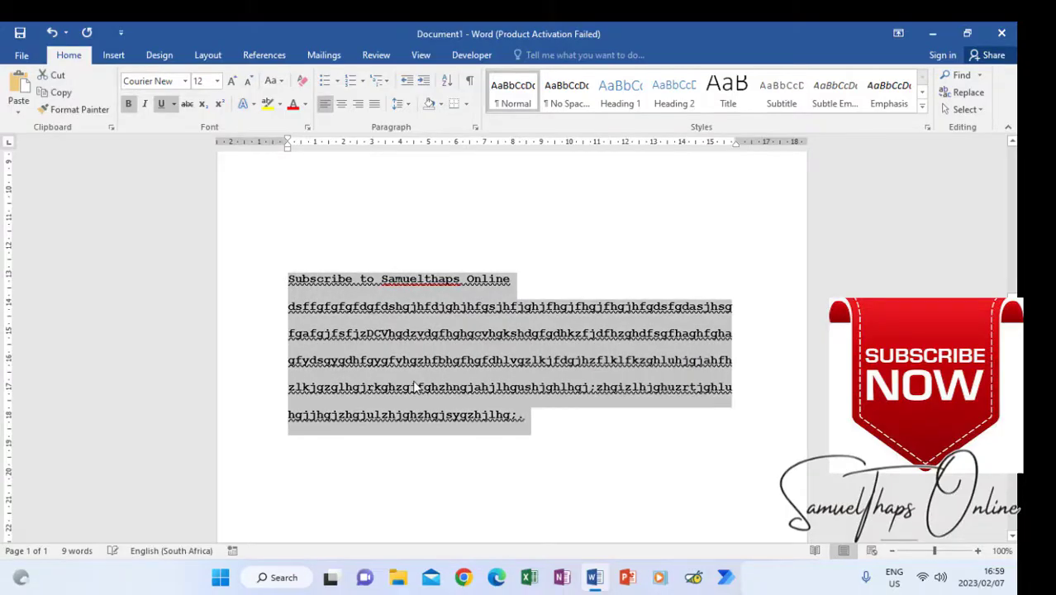
click(395, 361)
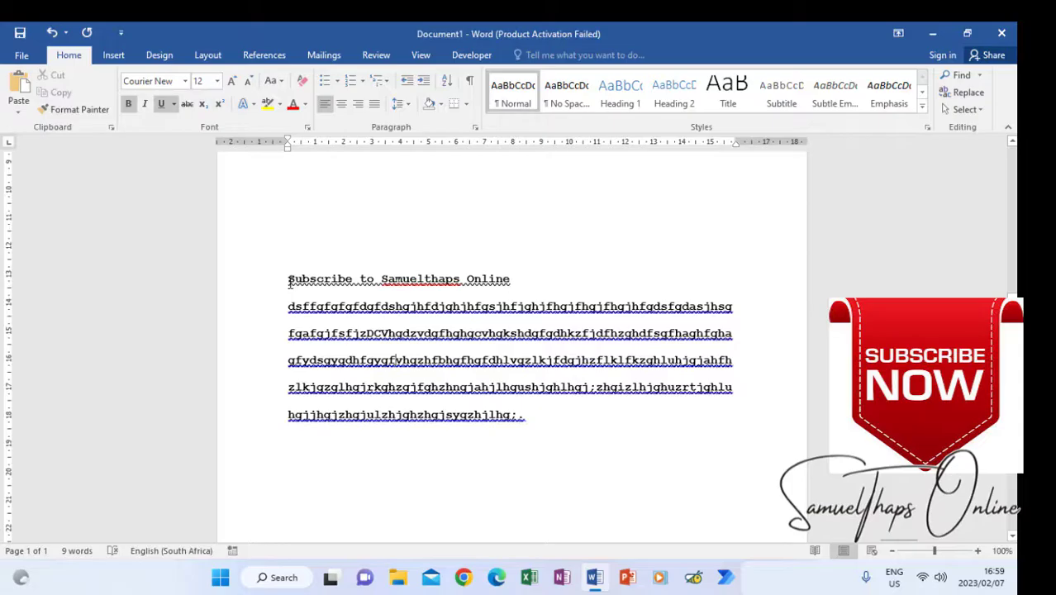
drag(287, 276, 527, 417)
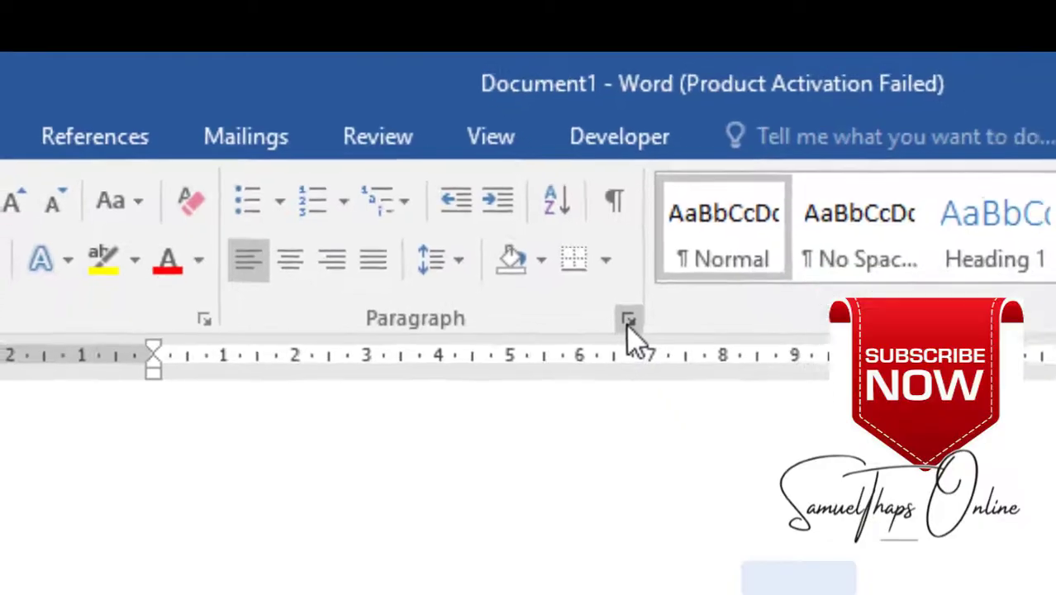
click(670, 361)
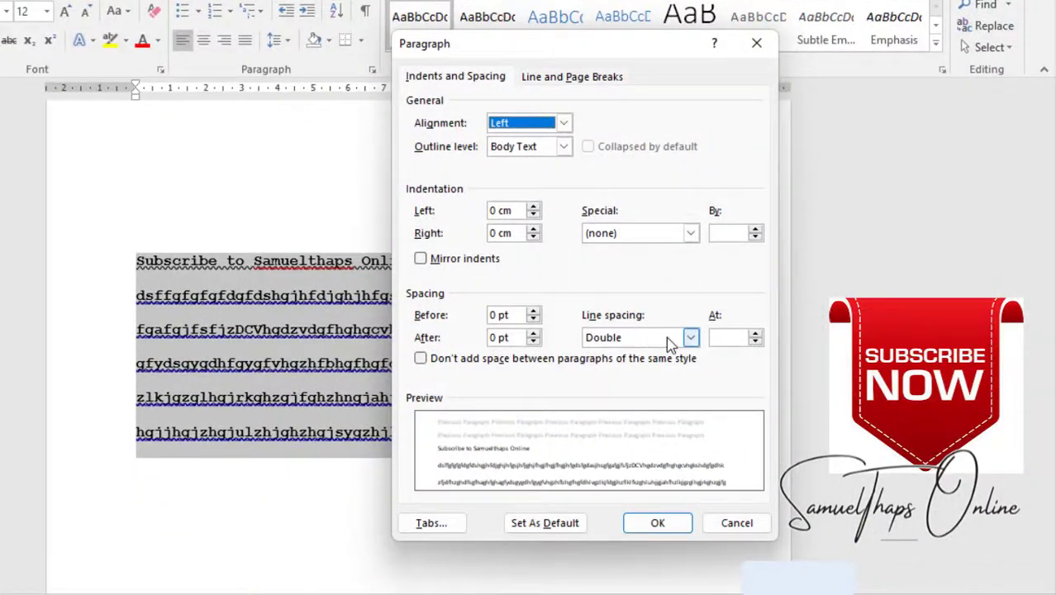
click(690, 338)
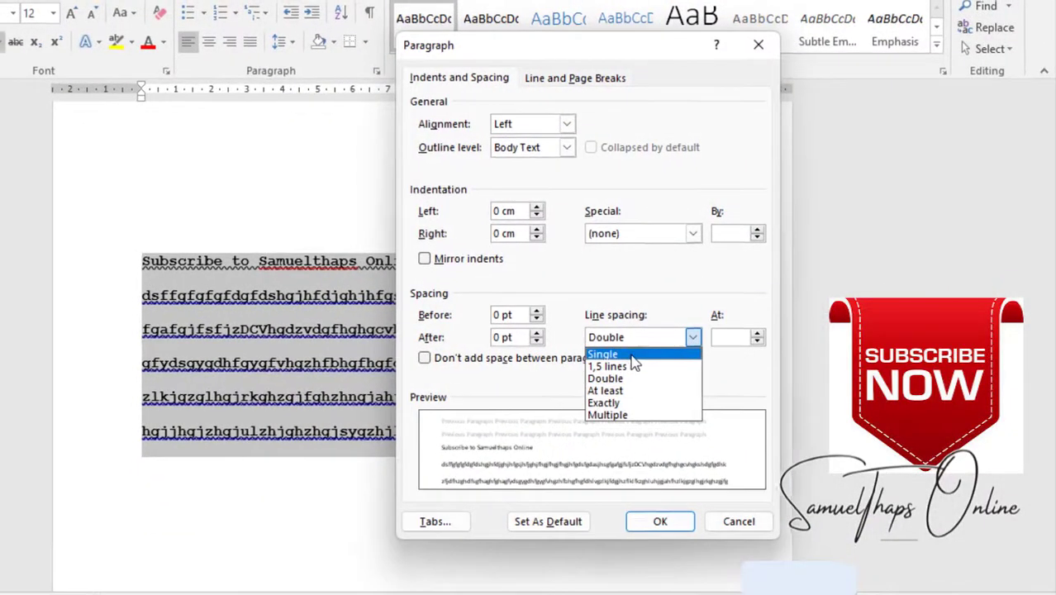
click(688, 350)
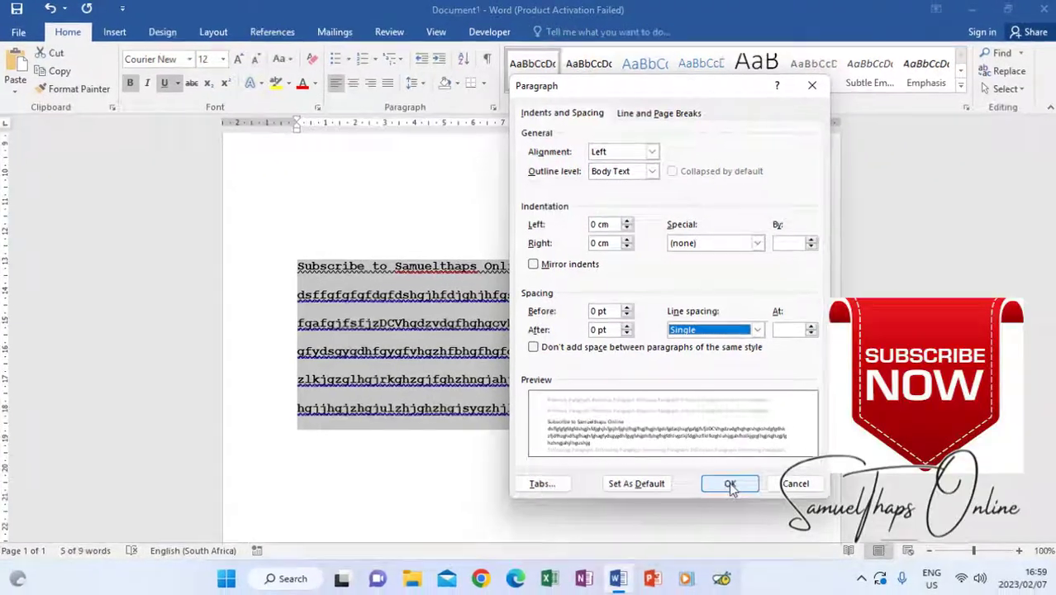
click(709, 493)
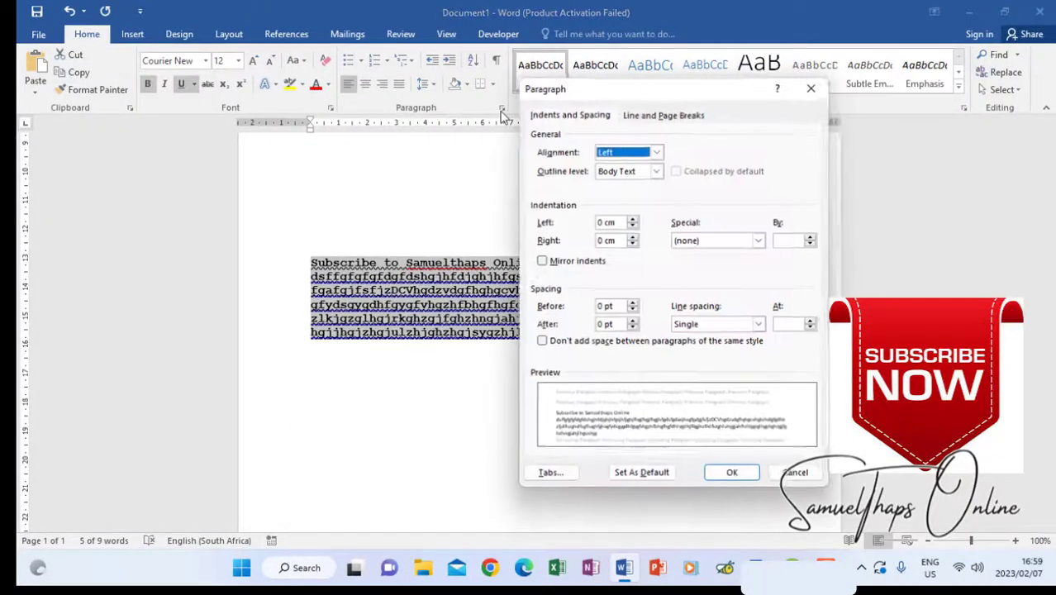
Set the line spacing of the selected heading line and filler text to 1,5 lines
click(759, 325)
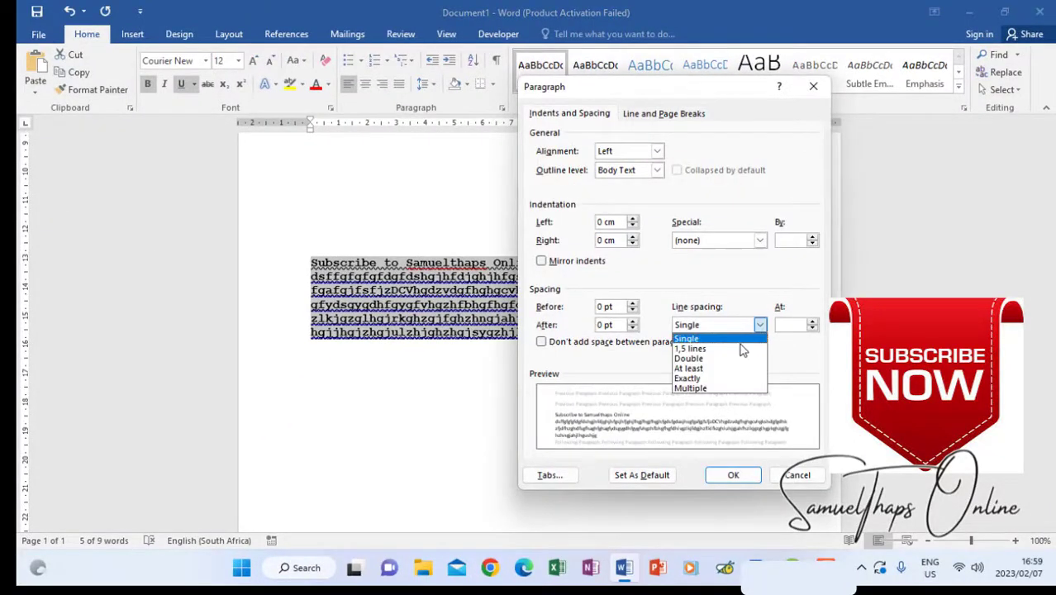
click(704, 349)
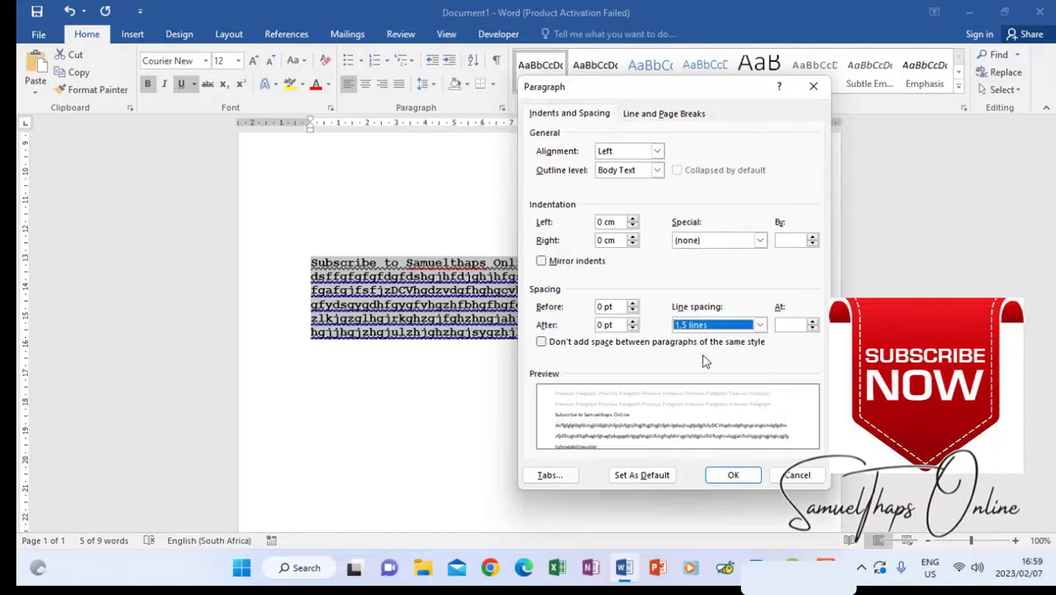
click(753, 479)
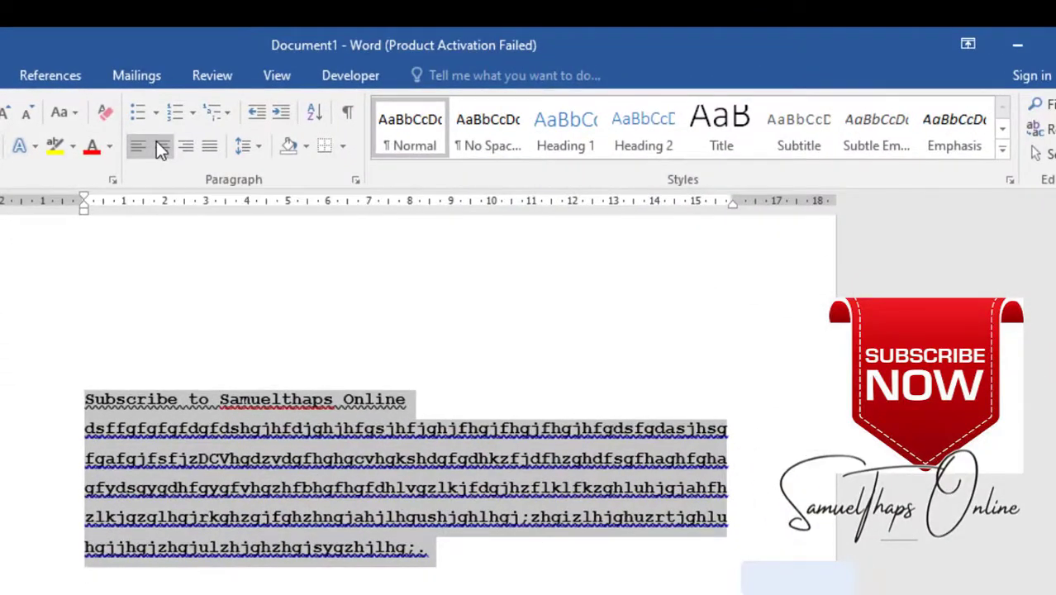
Try centre and right alignment on the selected text, and settle on justified alignment
click(157, 142)
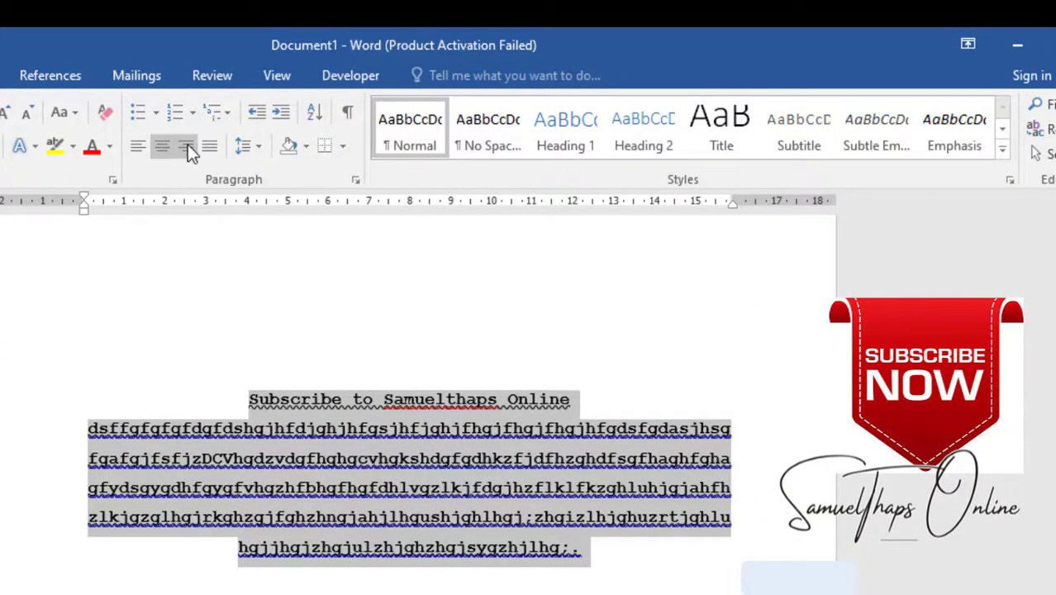
click(188, 145)
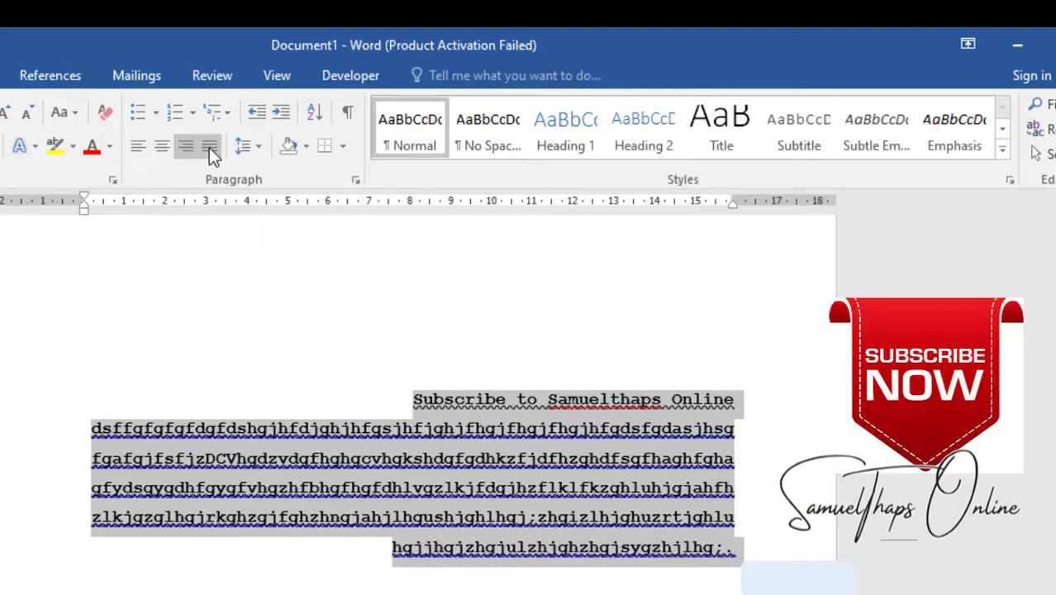
click(209, 147)
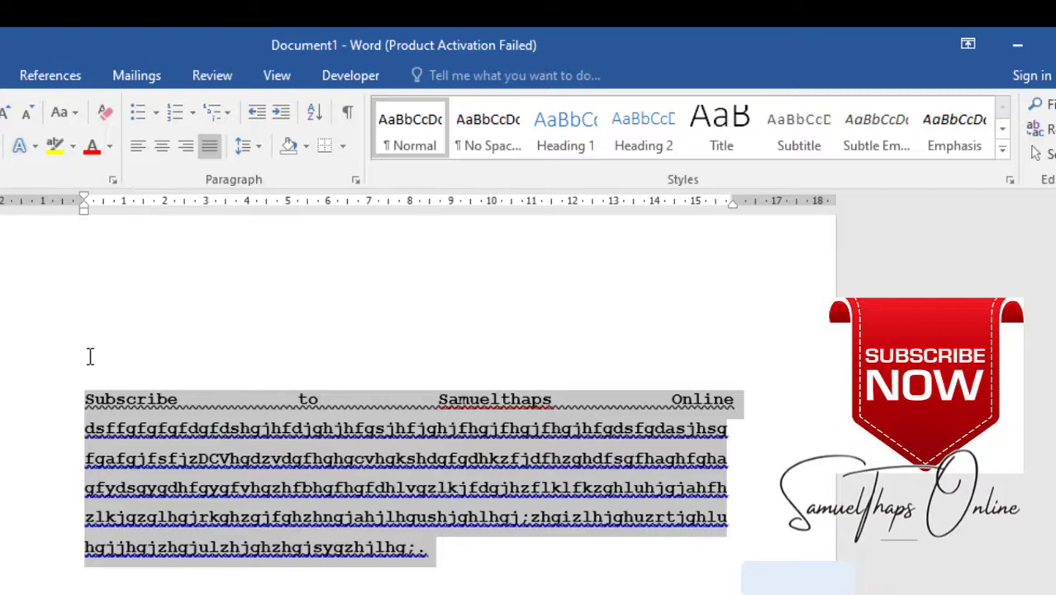
click(83, 210)
drag(730, 208, 733, 213)
drag(732, 208, 732, 208)
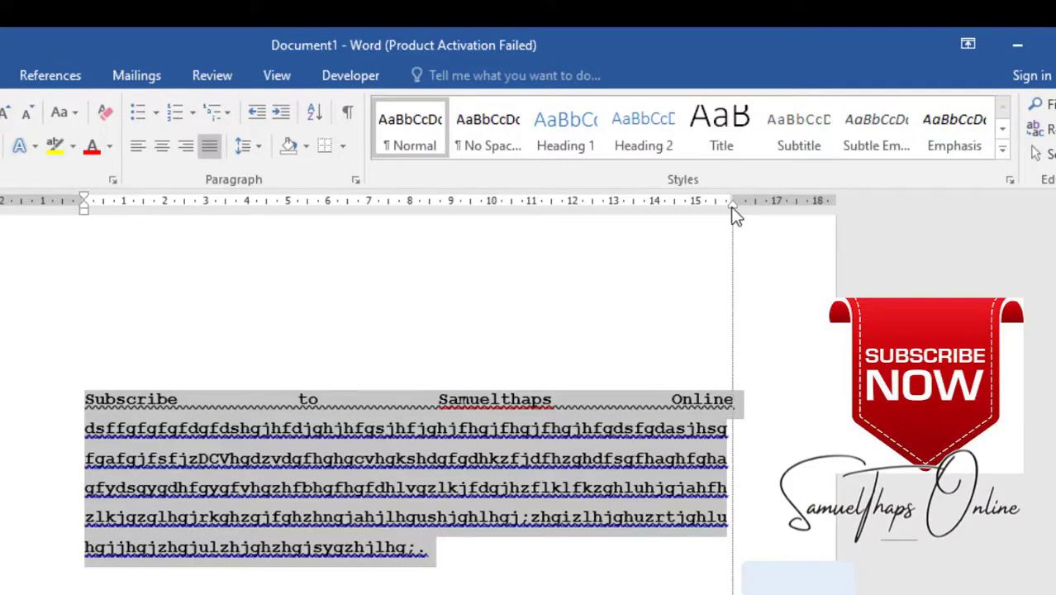
drag(732, 208, 732, 209)
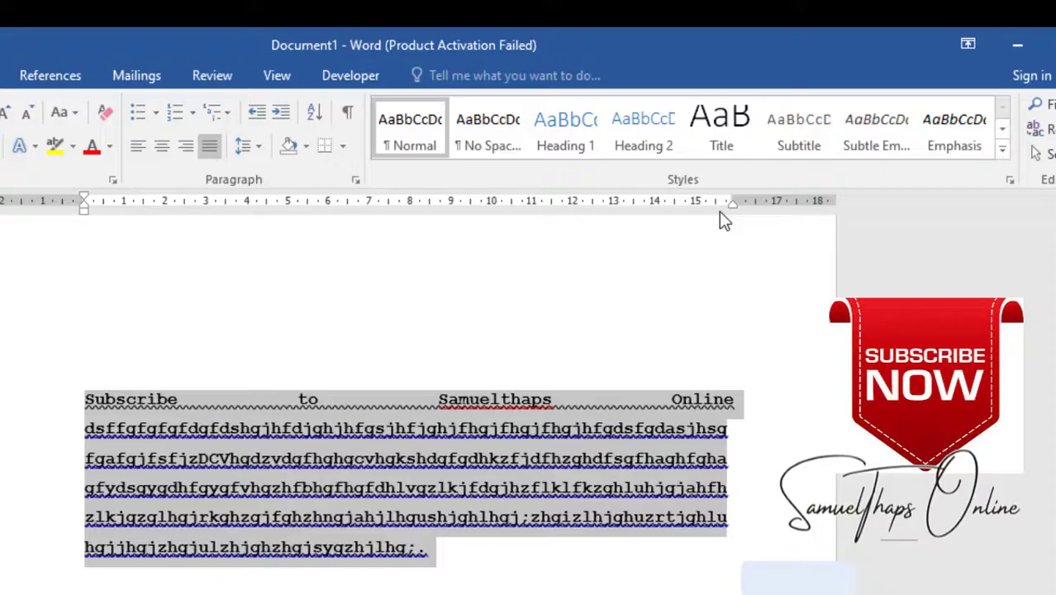
click(430, 547)
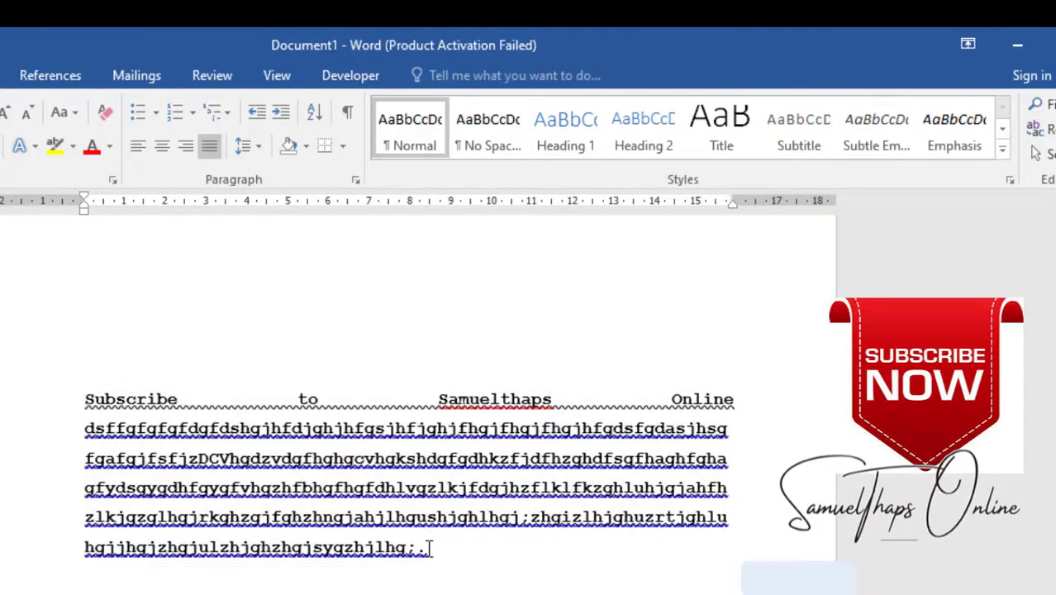
mouse_move(430, 547)
mouse_down()
mouse_move(378, 550)
mouse_move(421, 550)
mouse_up()
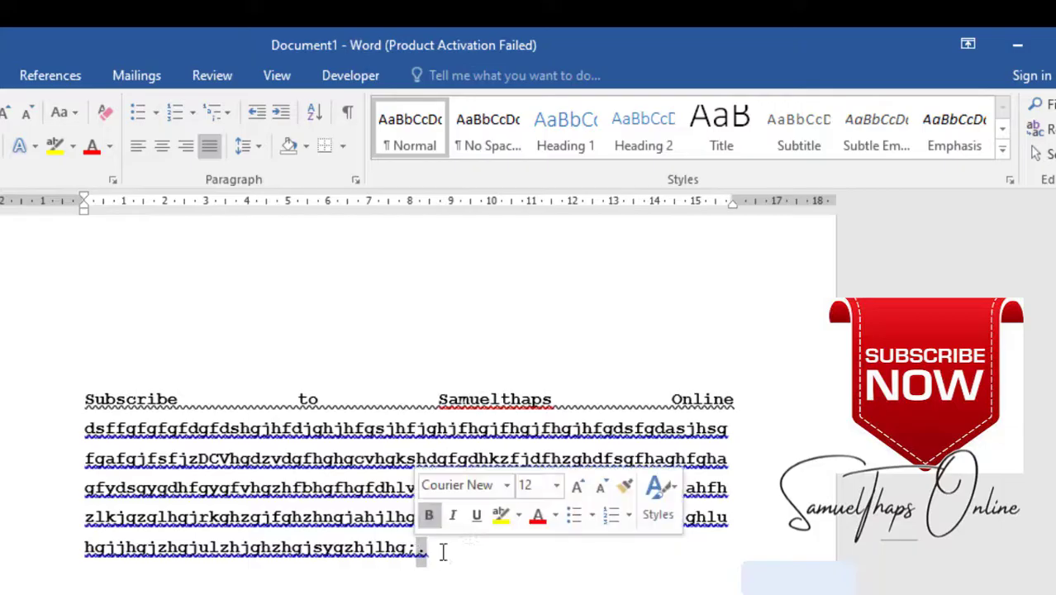
Add the heading "Items" below the filler text, leaving a blank line between them
click(725, 555)
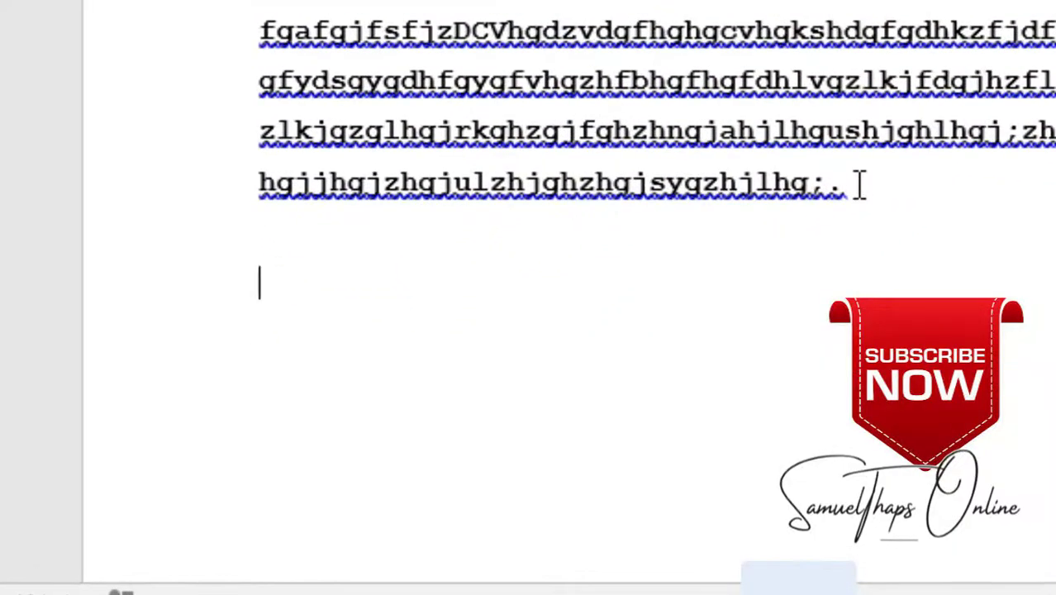
text(items)
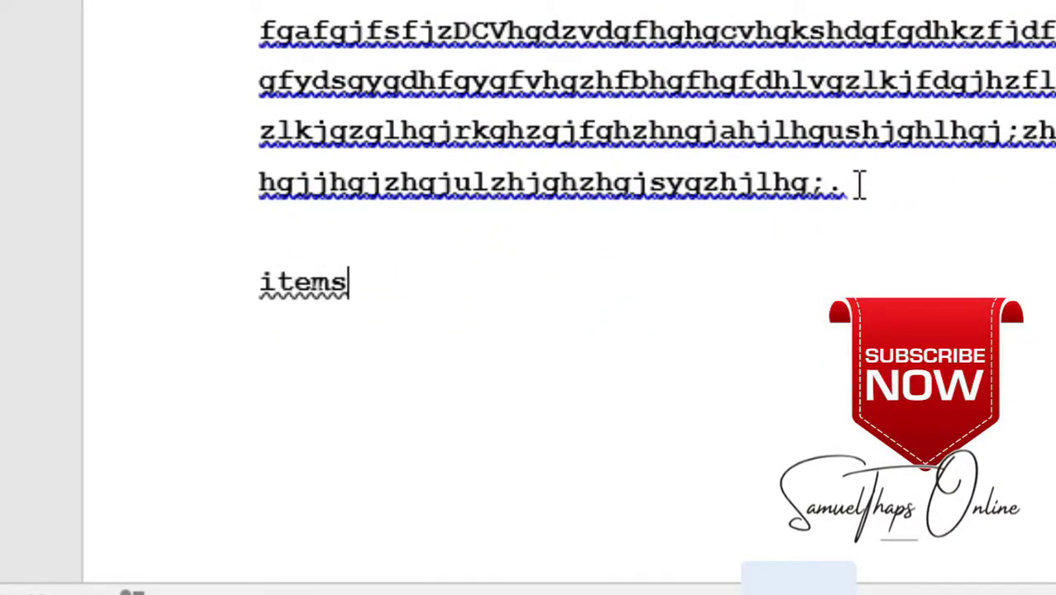
key(Return)
List "Omo", "Surf", "Mac mac" and "sunlight" on separate lines under the "Items" heading
text(omo)
key(Return)
text(surf)
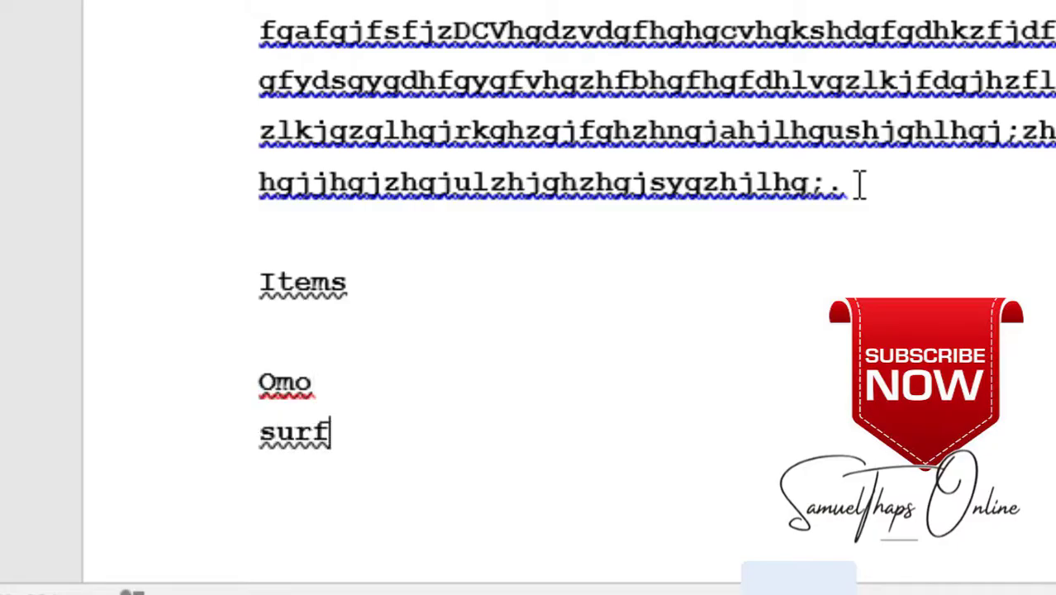
key(Return)
text(m)
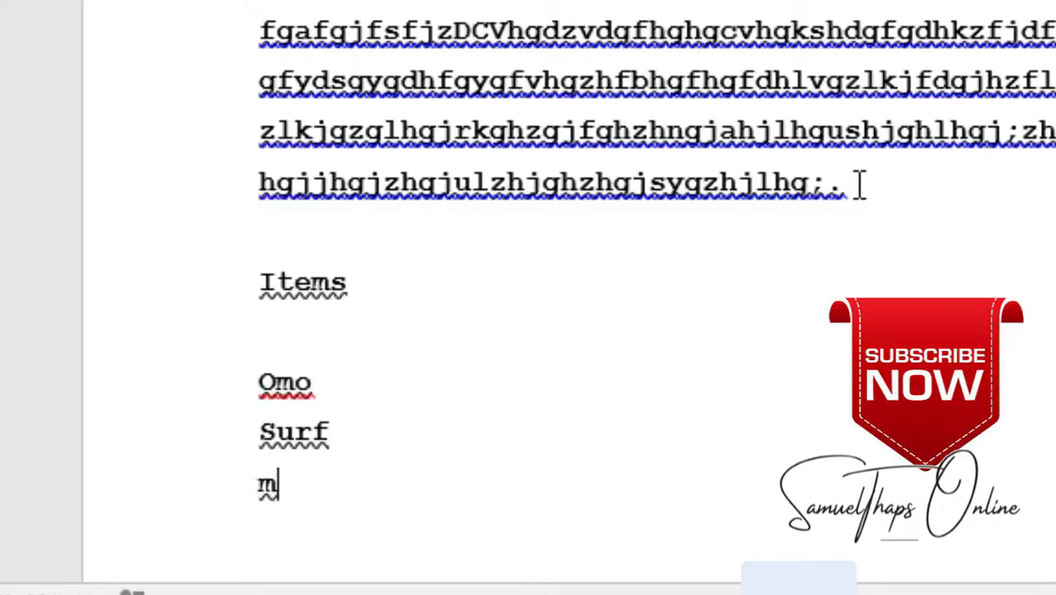
text(ac mac)
key(Return)
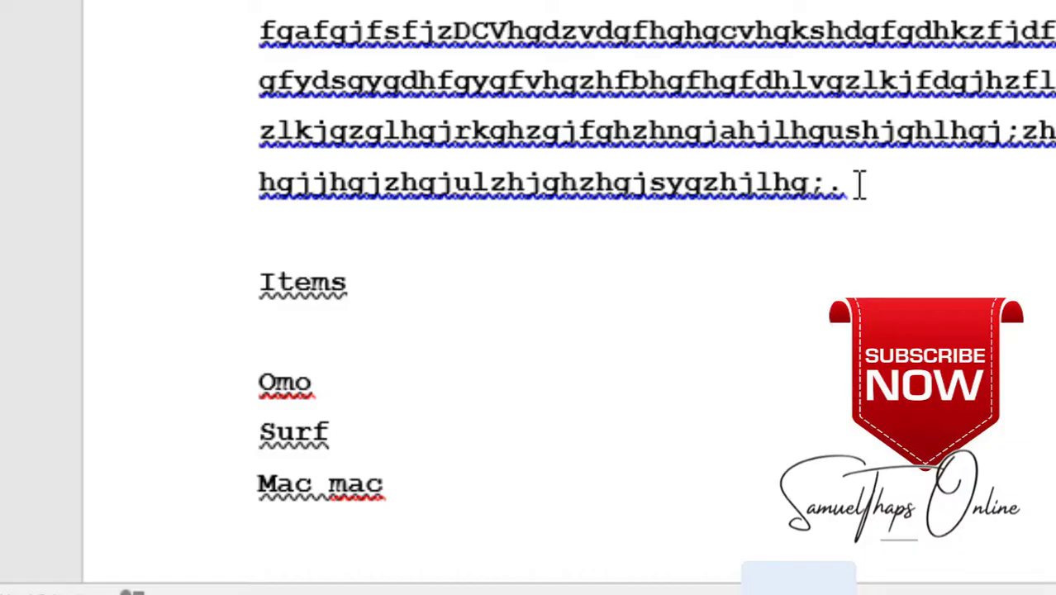
text(sunligh)
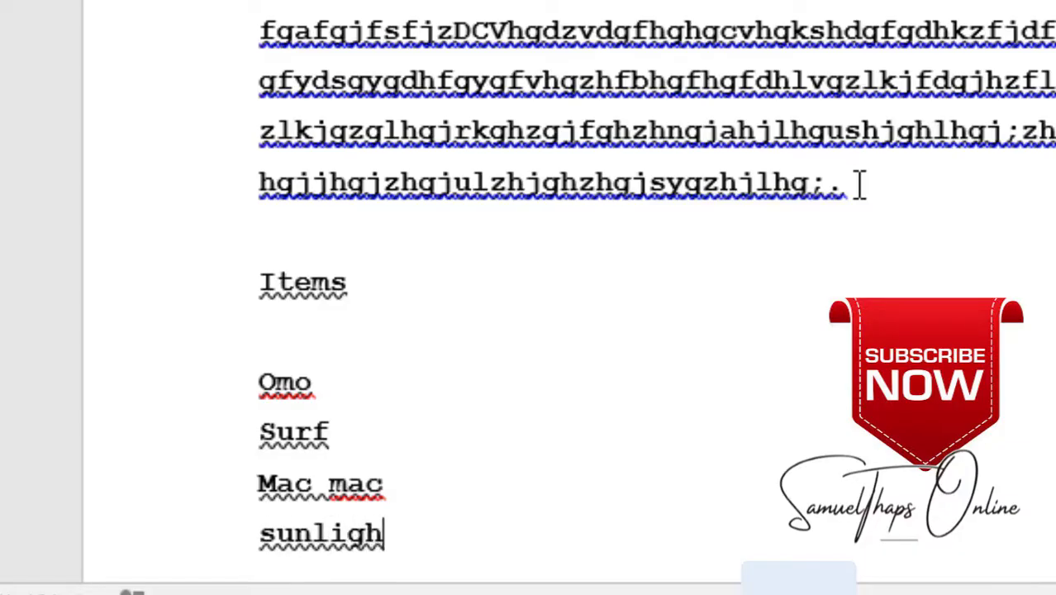
key(BackSpace)
text(ht)
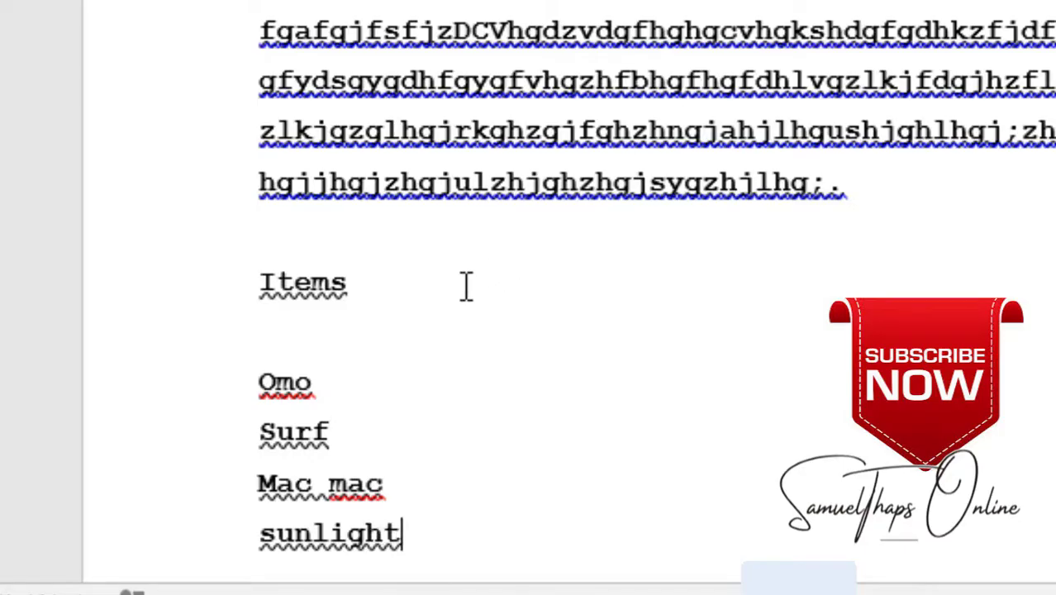
Format the four lines from "Omo" to "sunlight" as a list with round bullets
drag(250, 386, 400, 524)
click(672, 463)
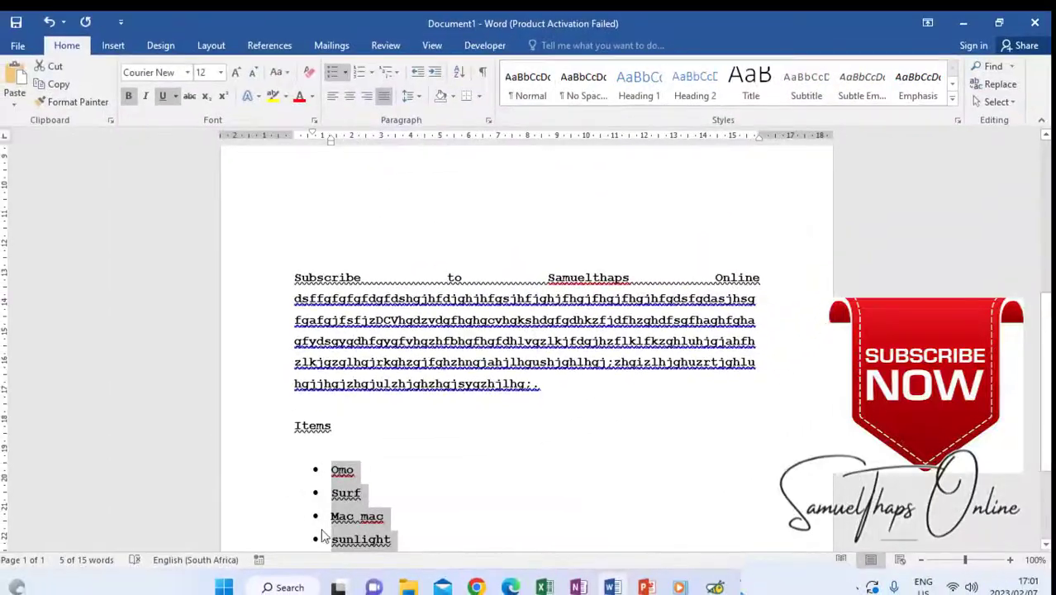
click(352, 480)
Convert the four bulleted items to a numbered list using the 1) 2) 3) format
drag(331, 468, 386, 538)
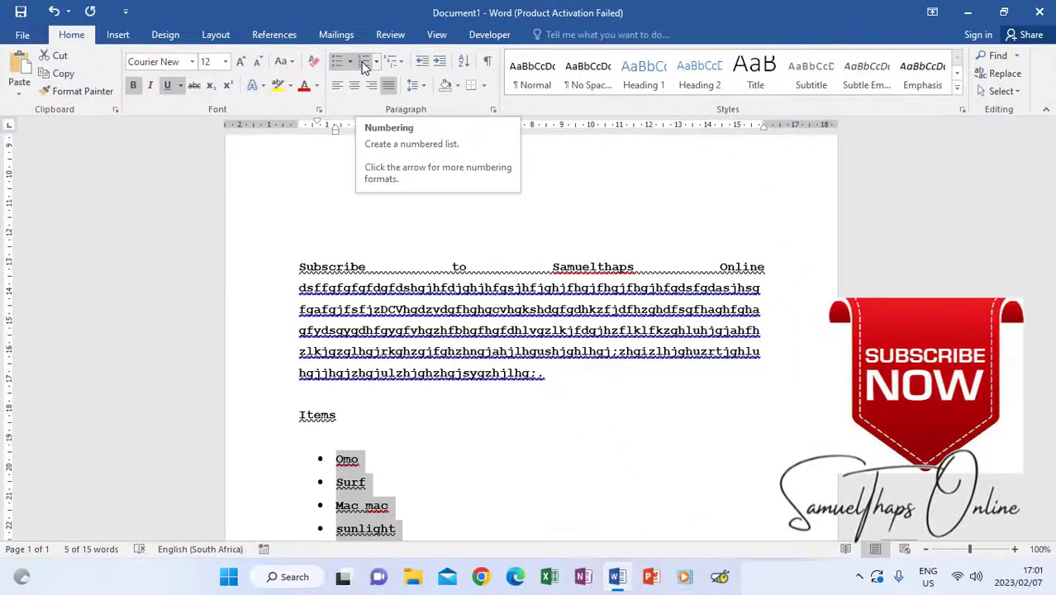
click(428, 106)
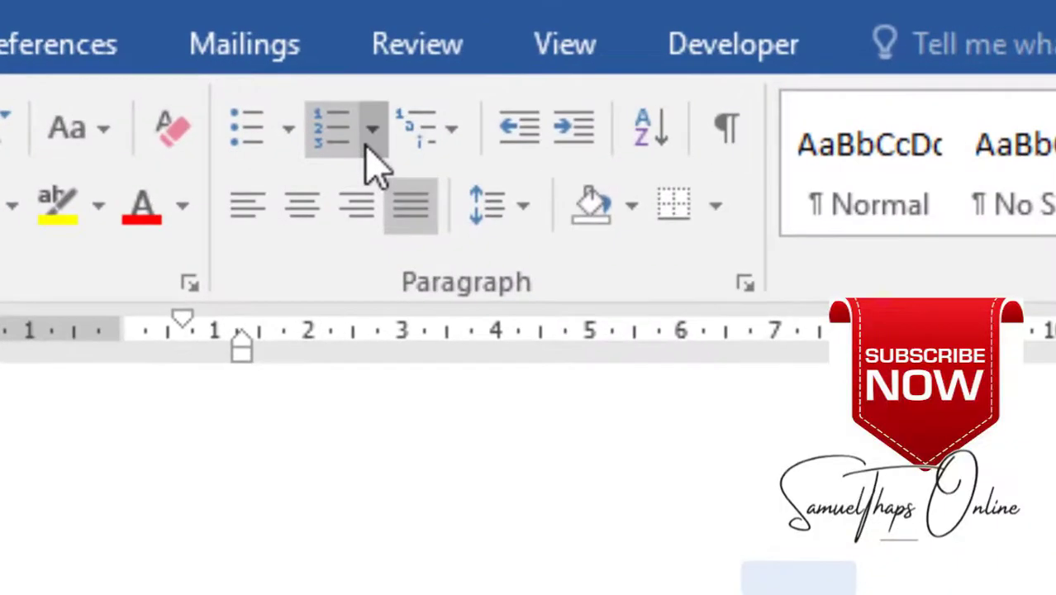
click(353, 147)
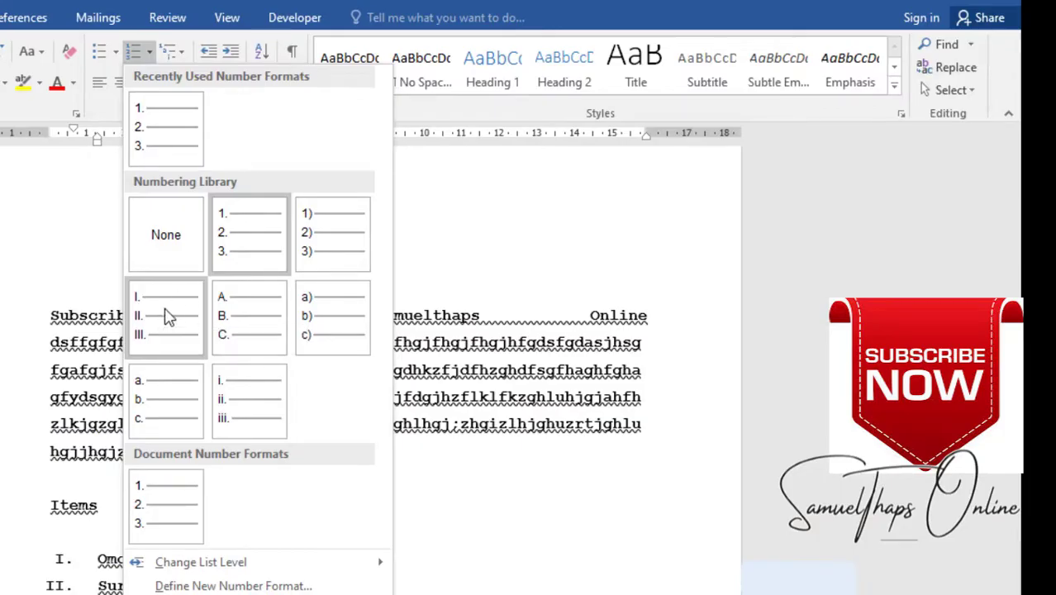
click(320, 247)
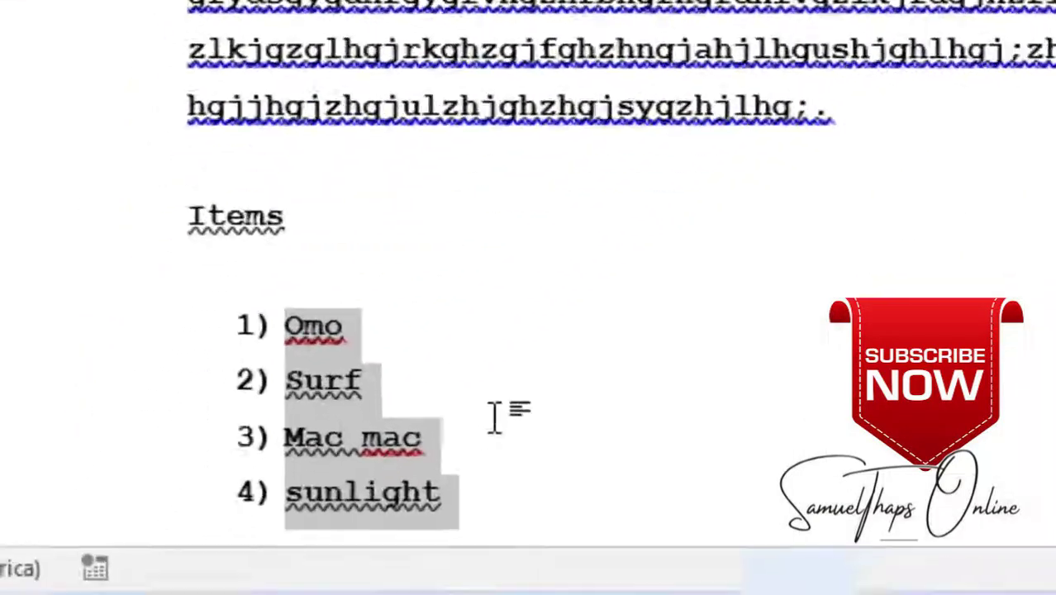
End the numbered list after the "sunlight" item and continue on an unnumbered line below it
click(453, 492)
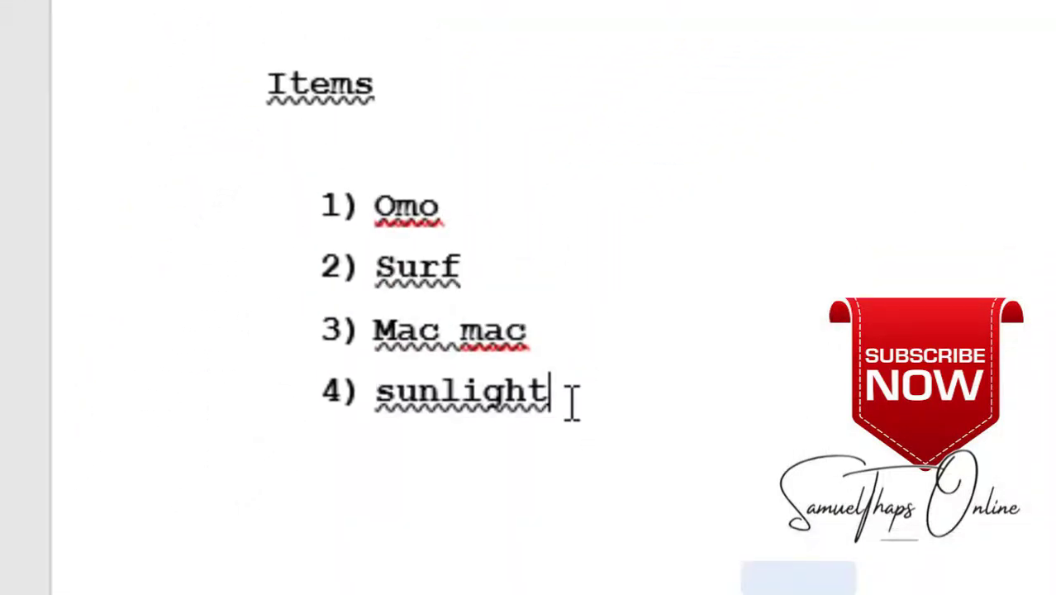
key(Return)
key(Return)
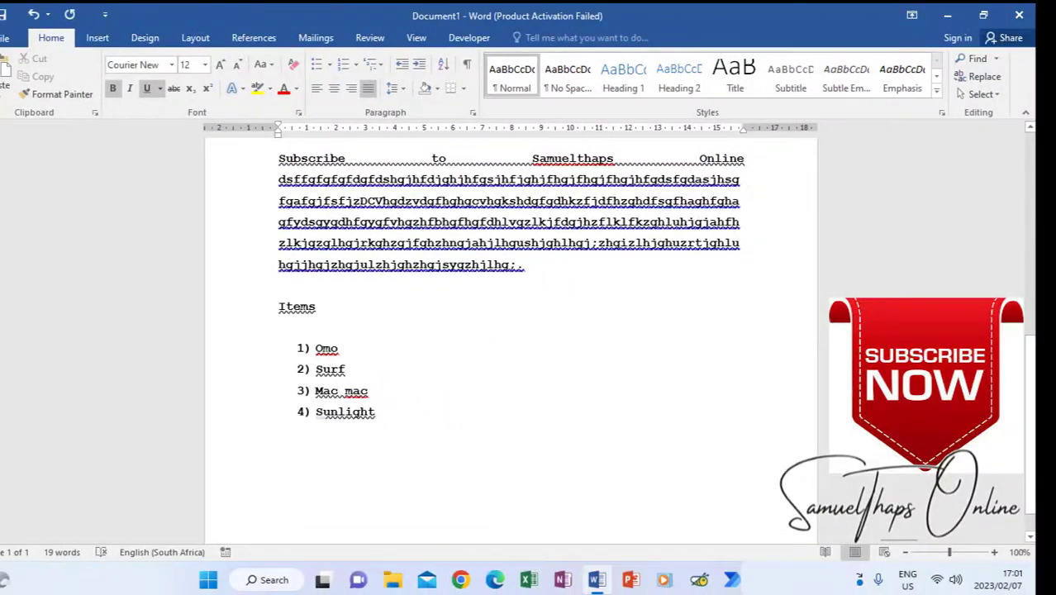
Convert the four numbered items from "Omo" to "Sunlight" to smiley-face bullets and end the list after "Sunlight"
click(311, 348)
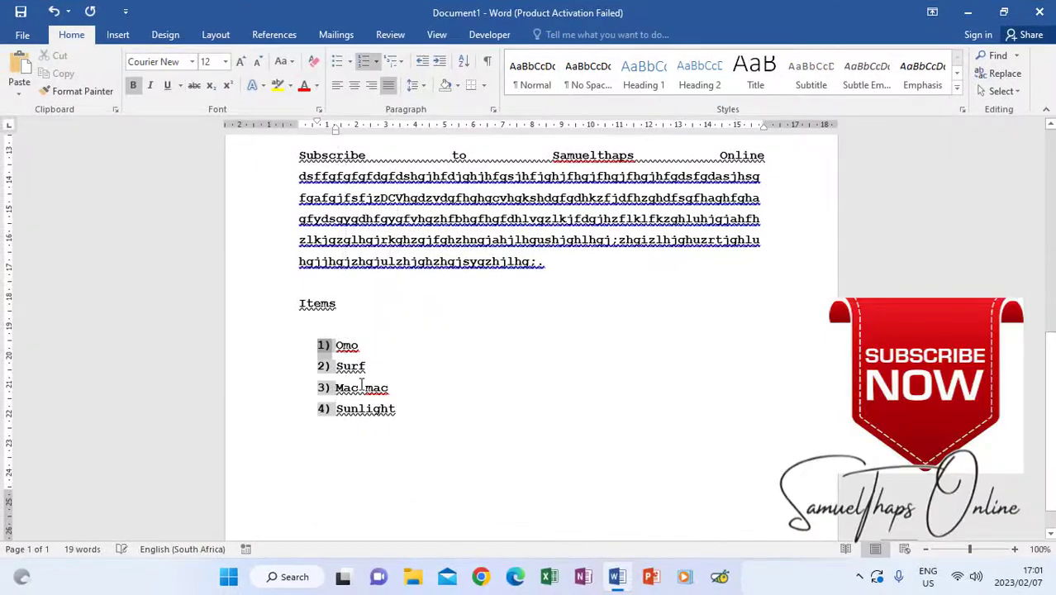
click(357, 347)
drag(336, 345, 402, 410)
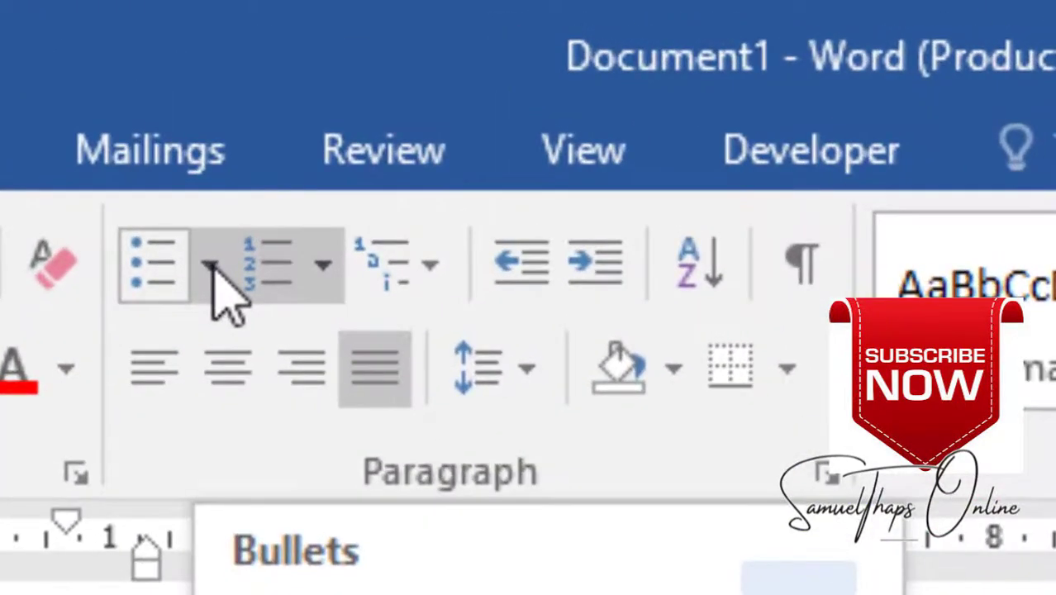
click(350, 62)
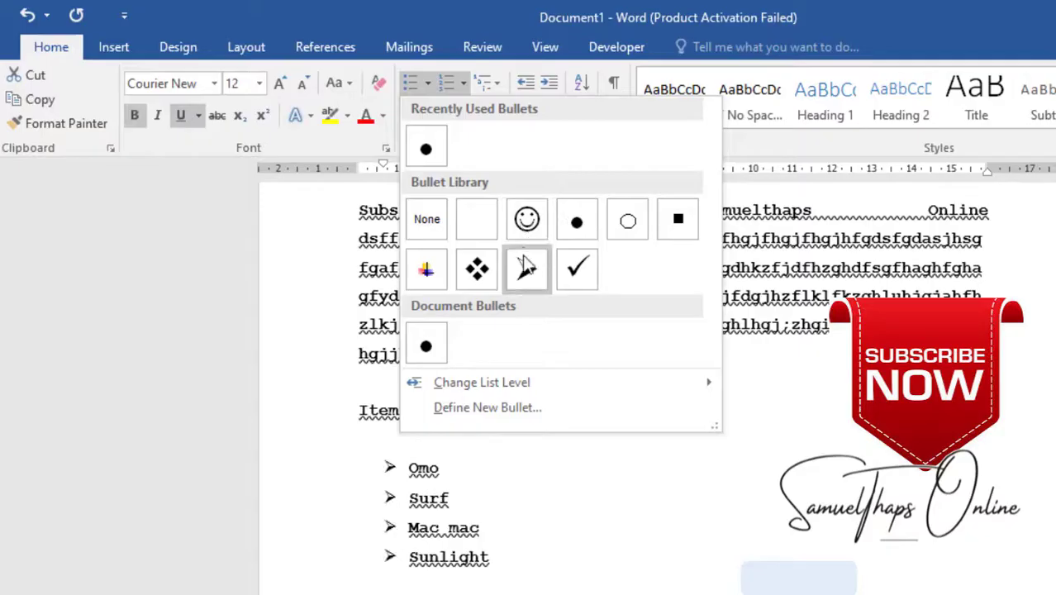
click(527, 219)
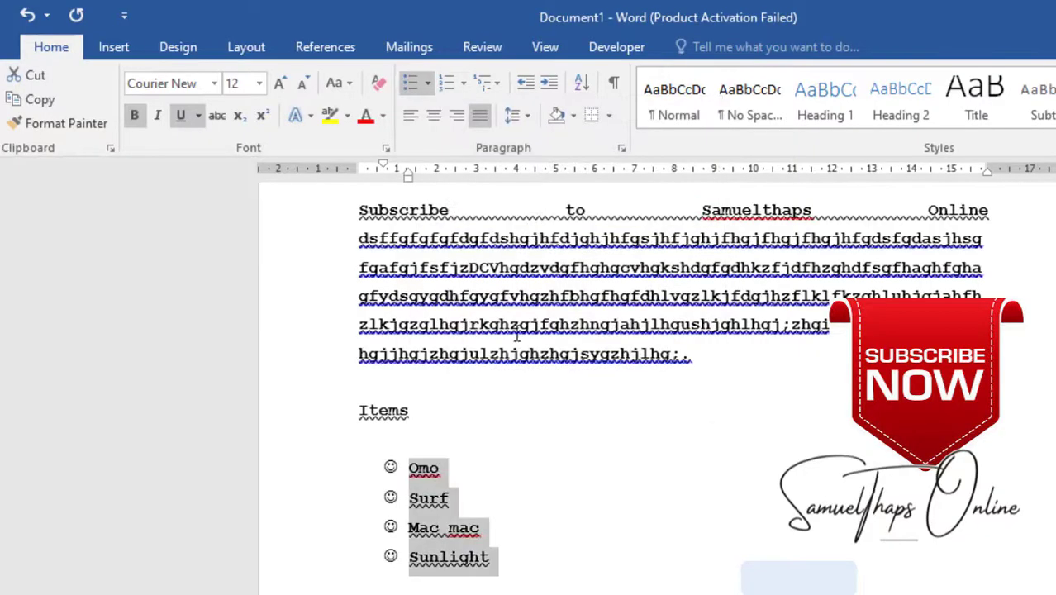
click(531, 576)
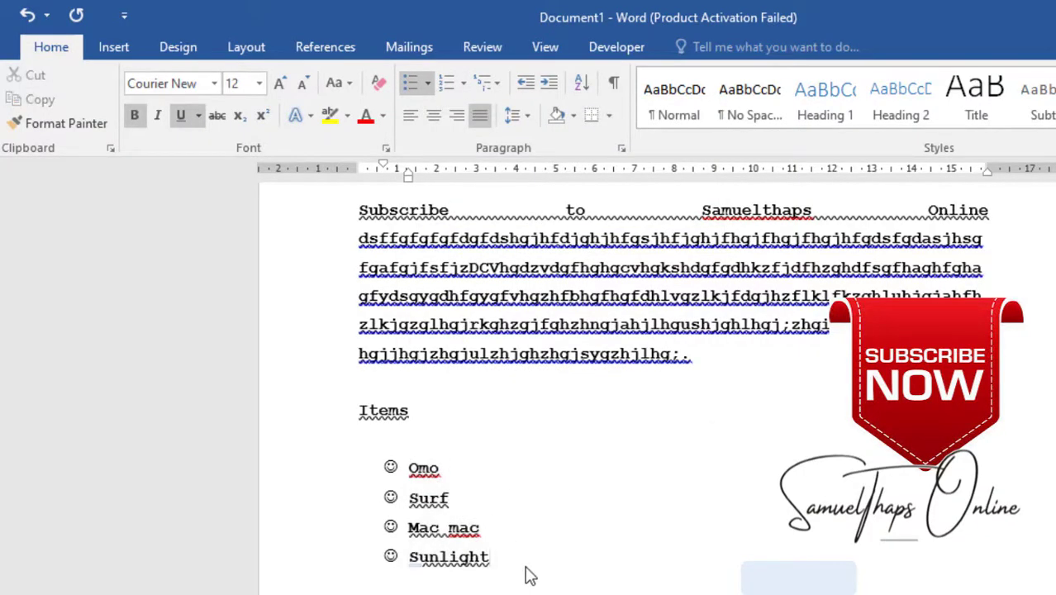
key(Return)
key(Return)
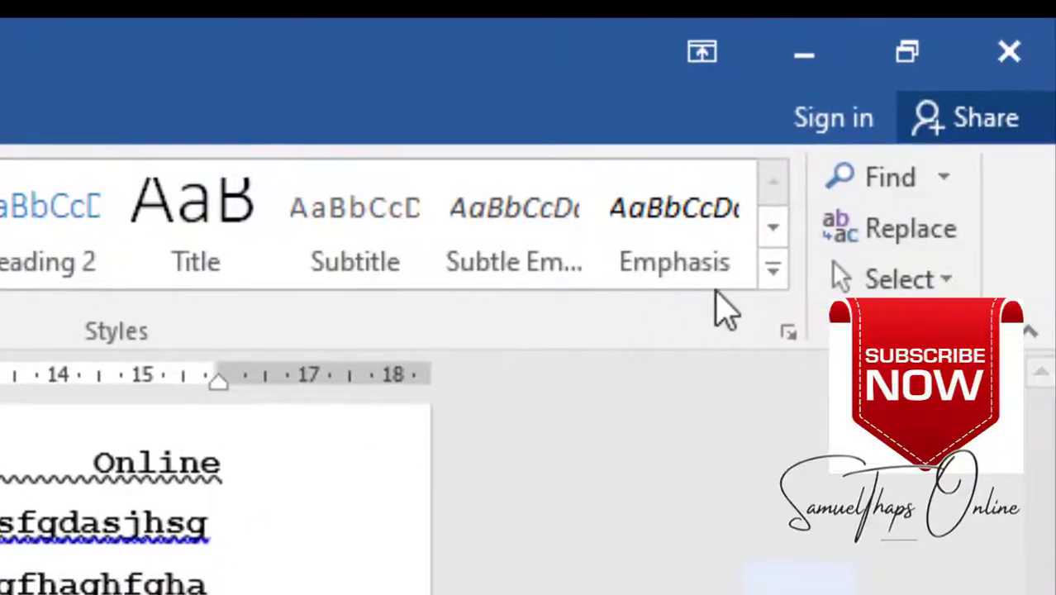
Apply the Intense Emphasis style to the "Items" heading above the list
click(774, 268)
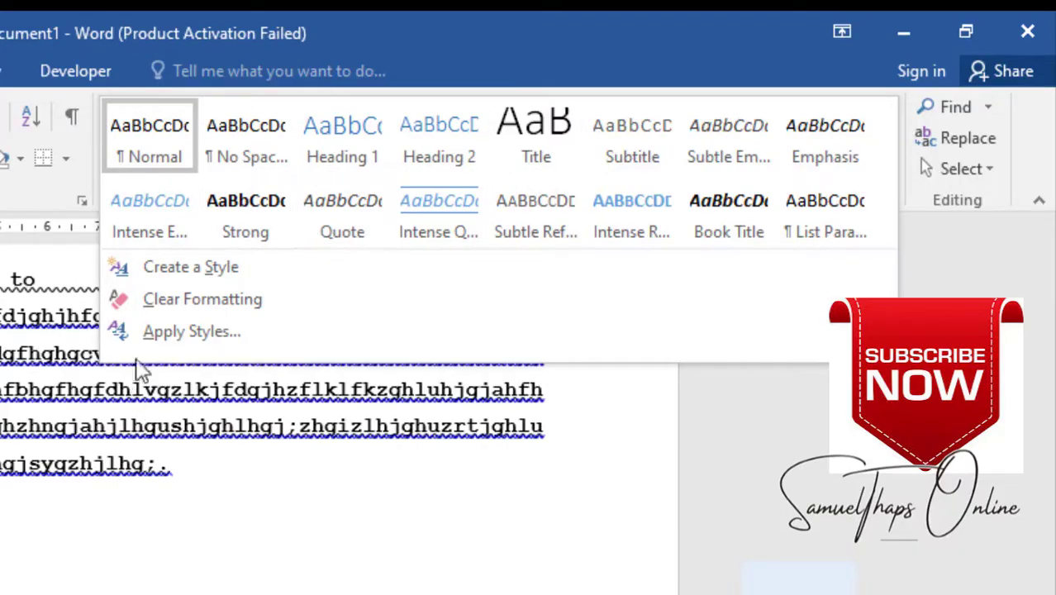
click(172, 233)
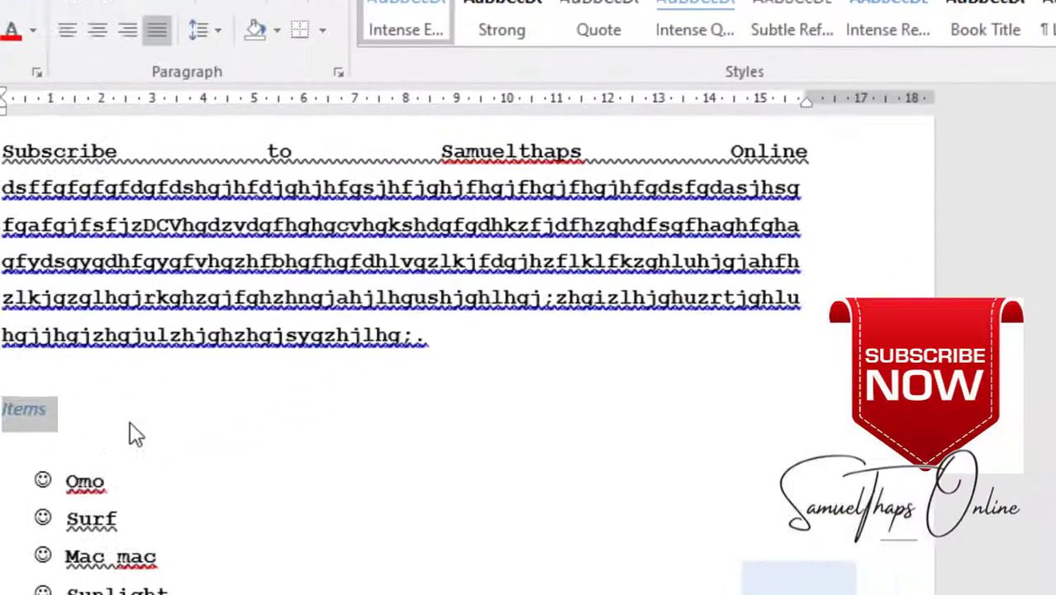
click(66, 429)
double_click(6, 409)
click(65, 442)
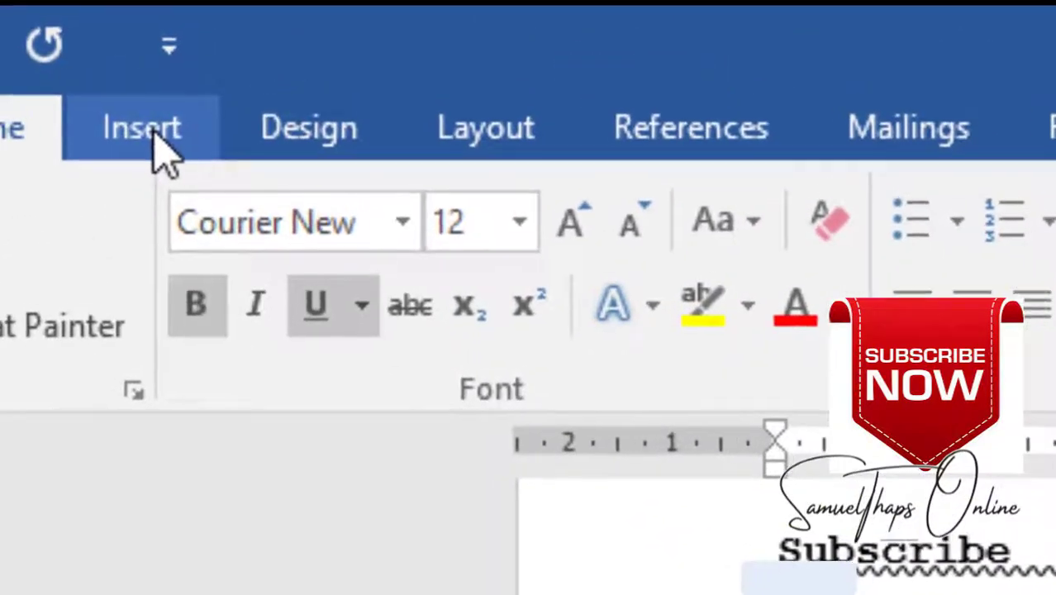
Survey the available insert, design, layout, references, mailings, review, view and developer commands, including the page orientation options
click(153, 136)
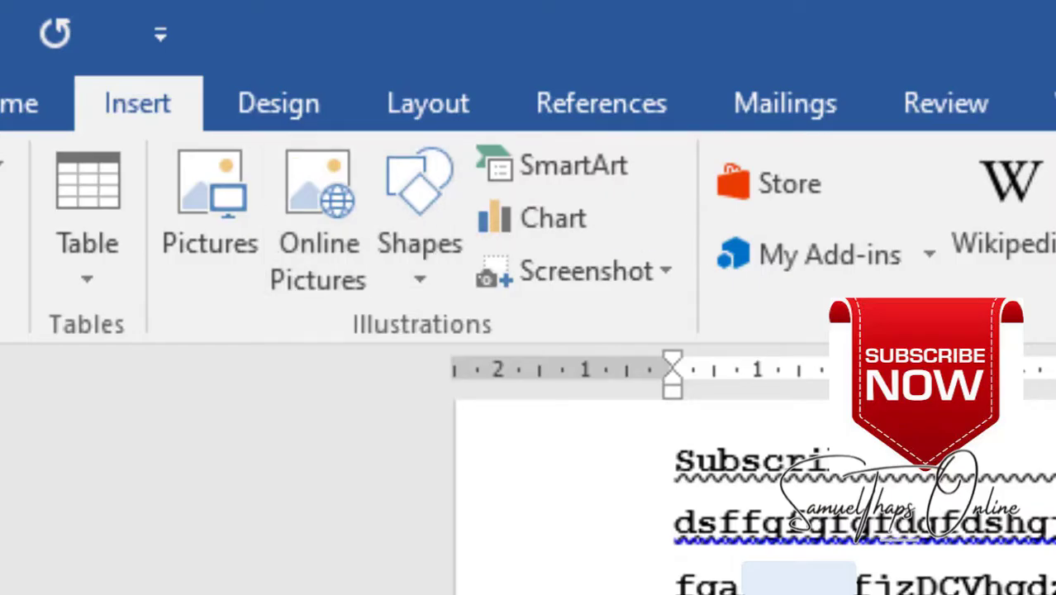
click(266, 116)
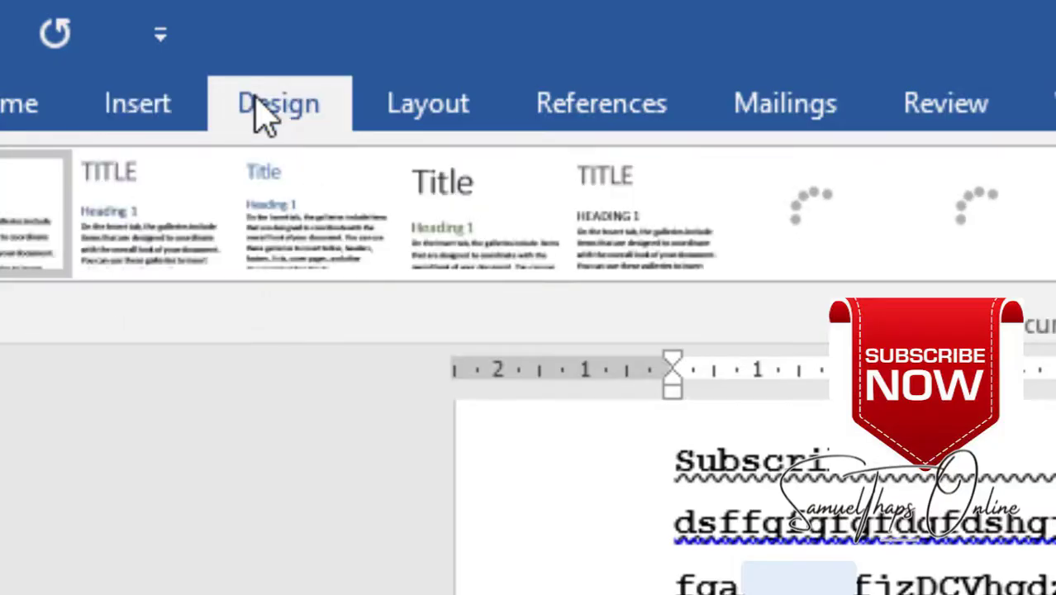
click(419, 124)
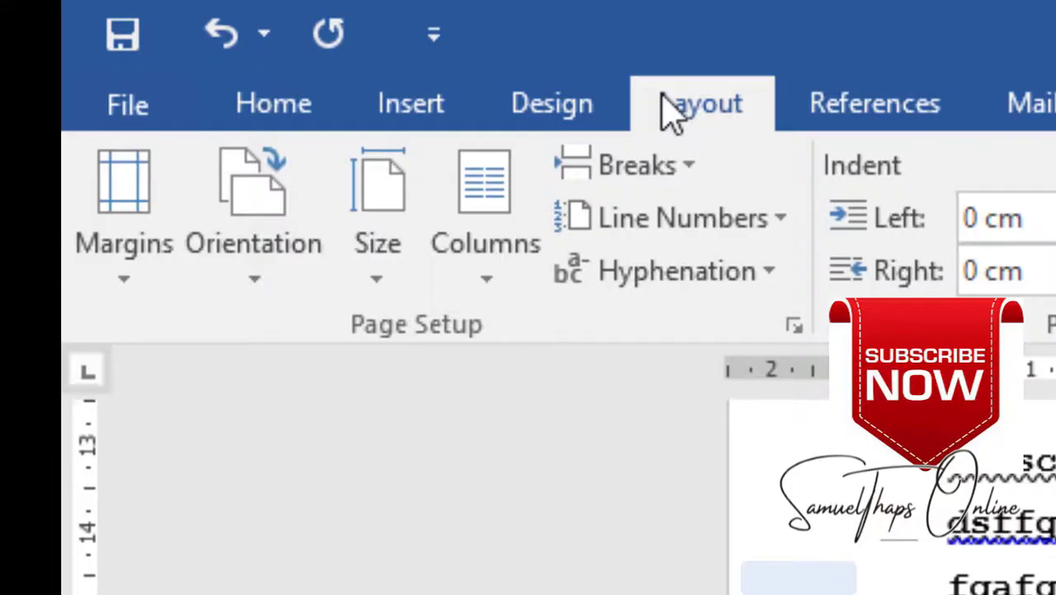
click(255, 281)
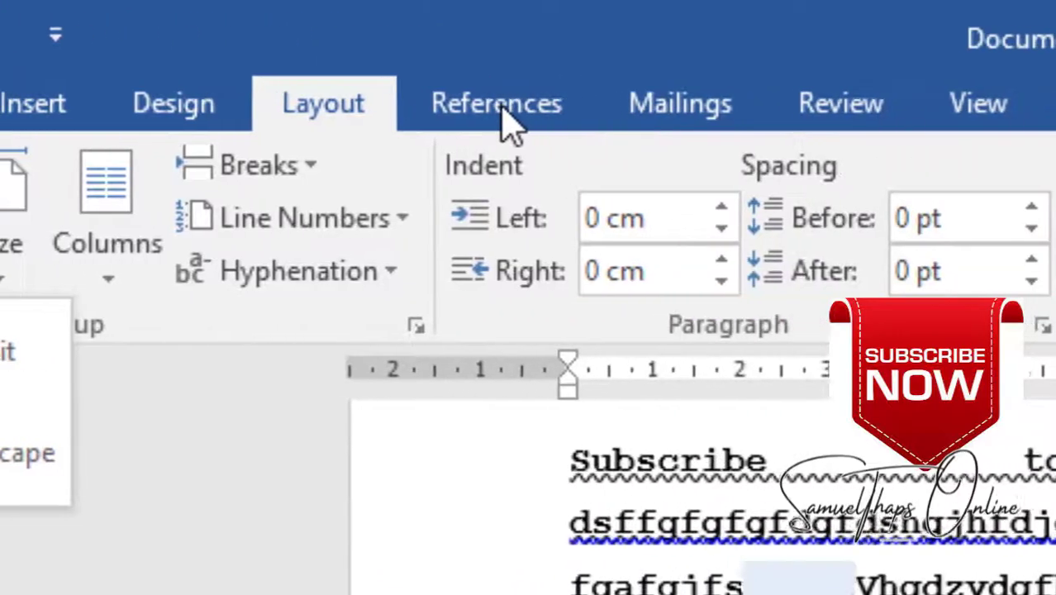
click(508, 120)
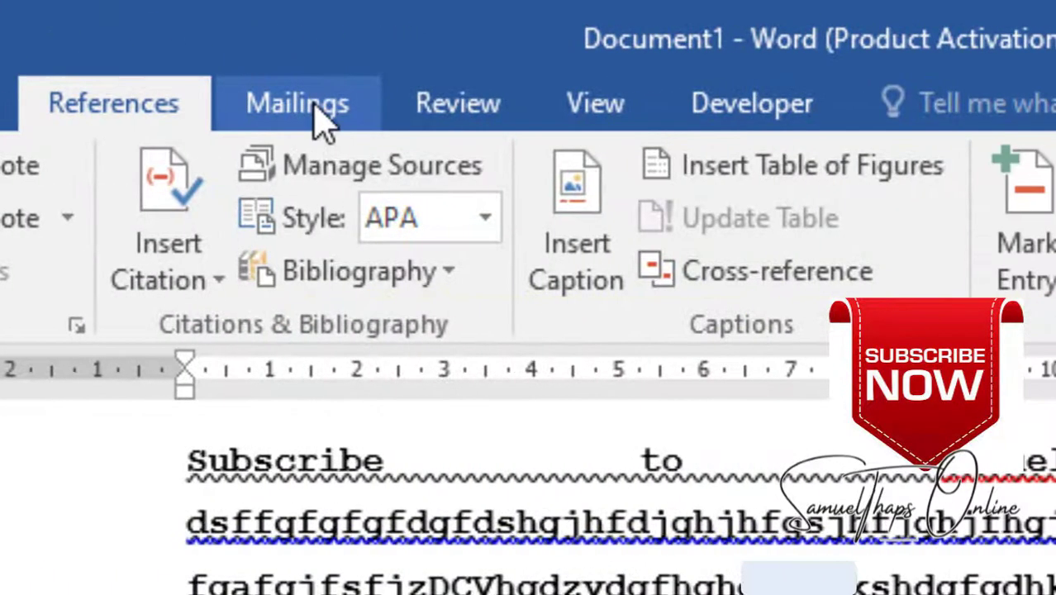
click(1043, 106)
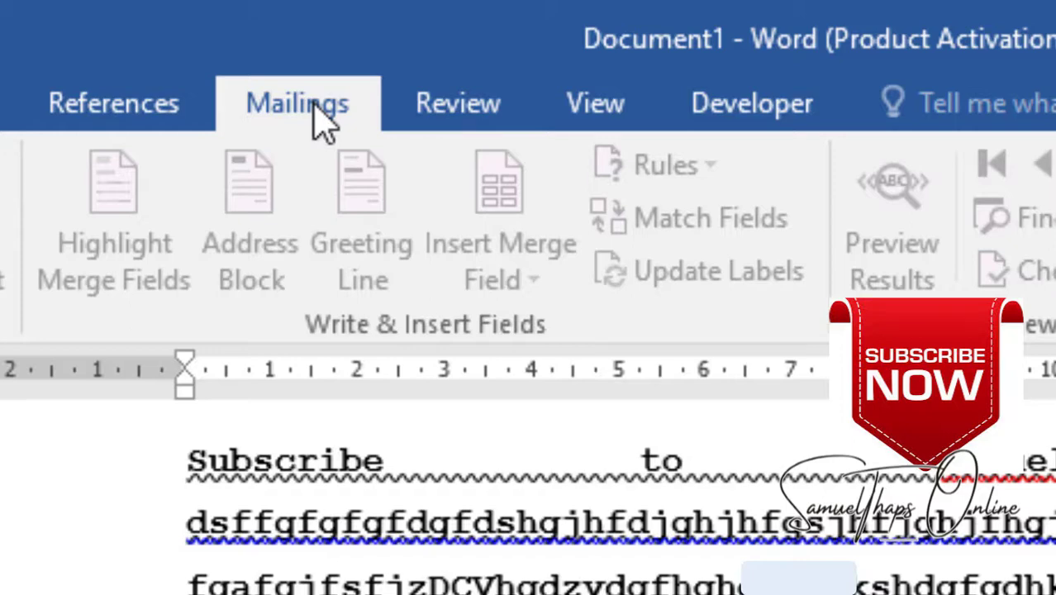
click(457, 136)
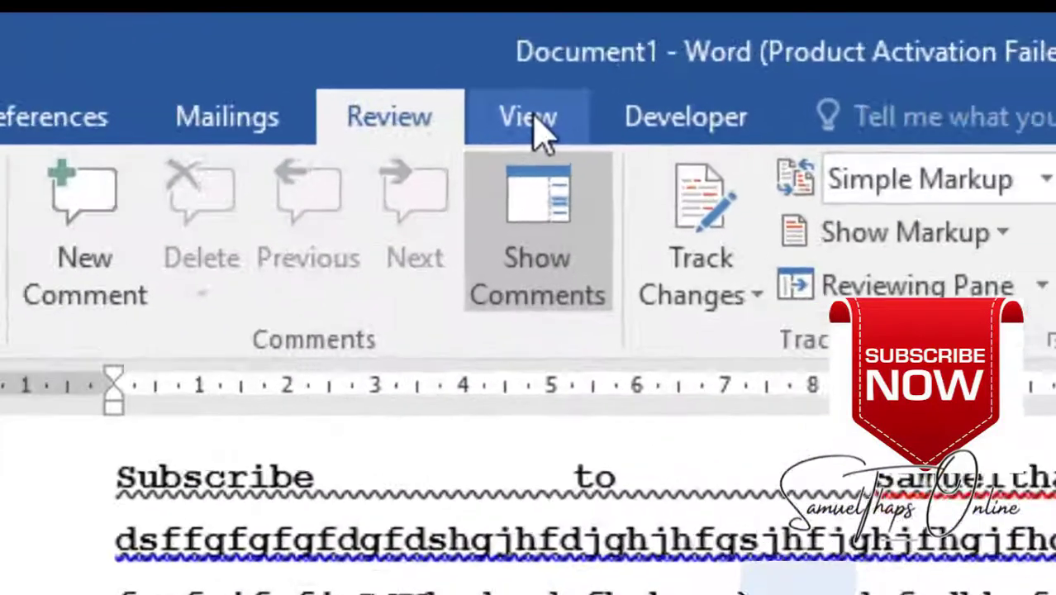
click(960, 118)
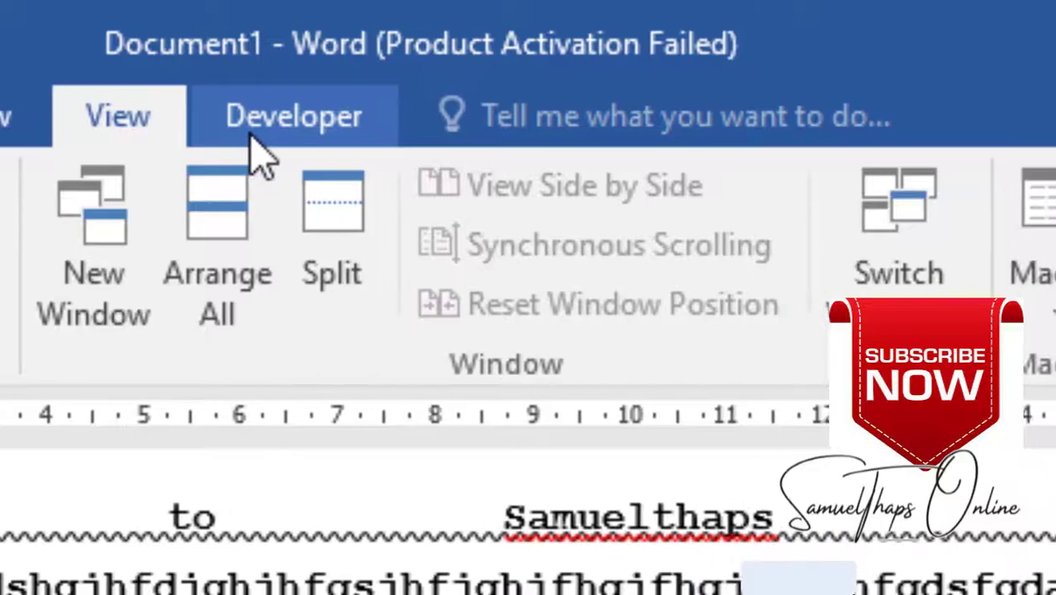
click(272, 124)
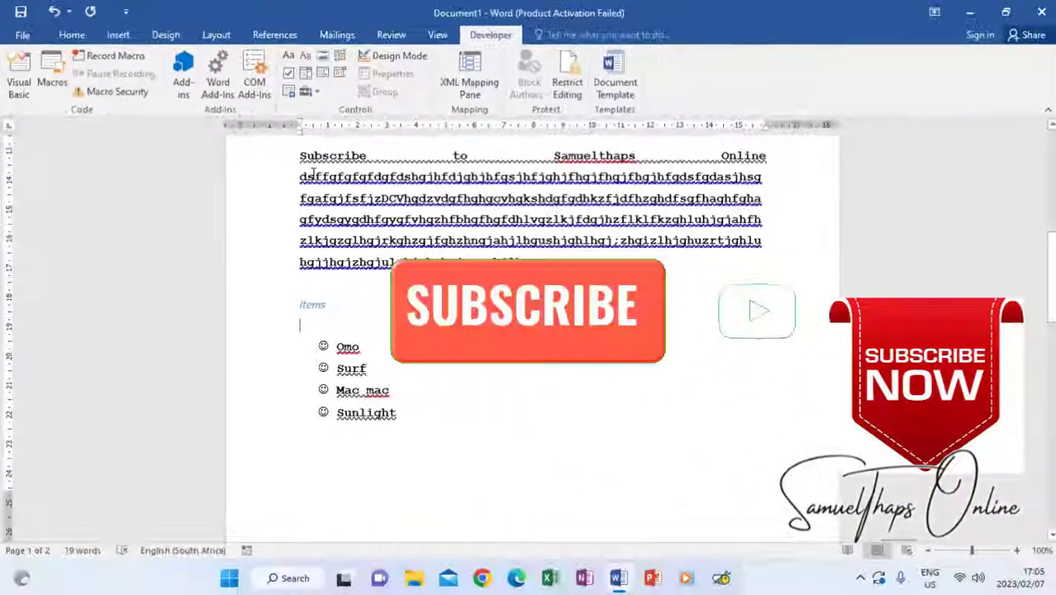
click(266, 124)
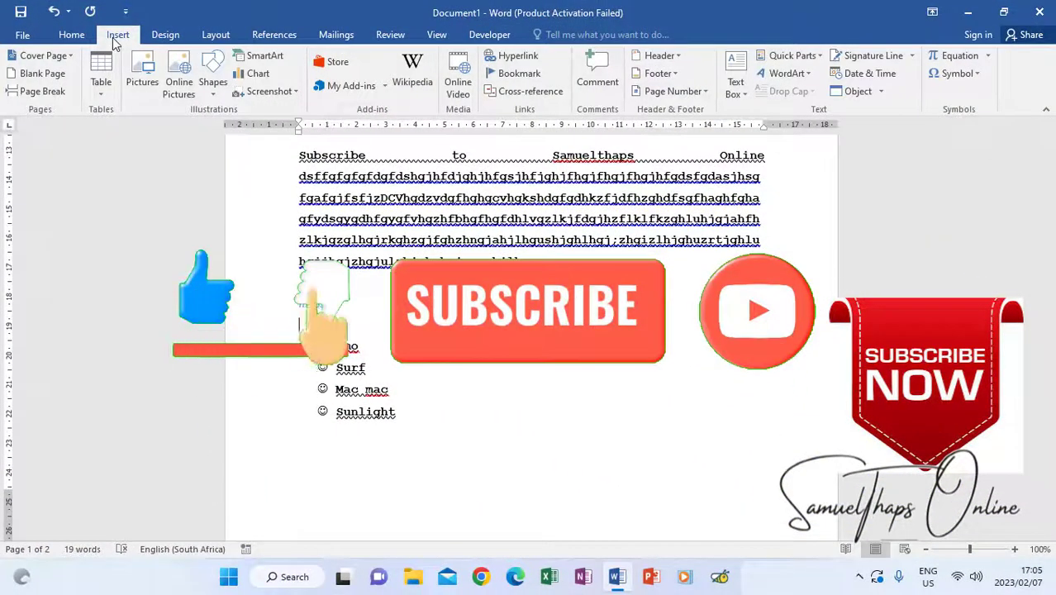